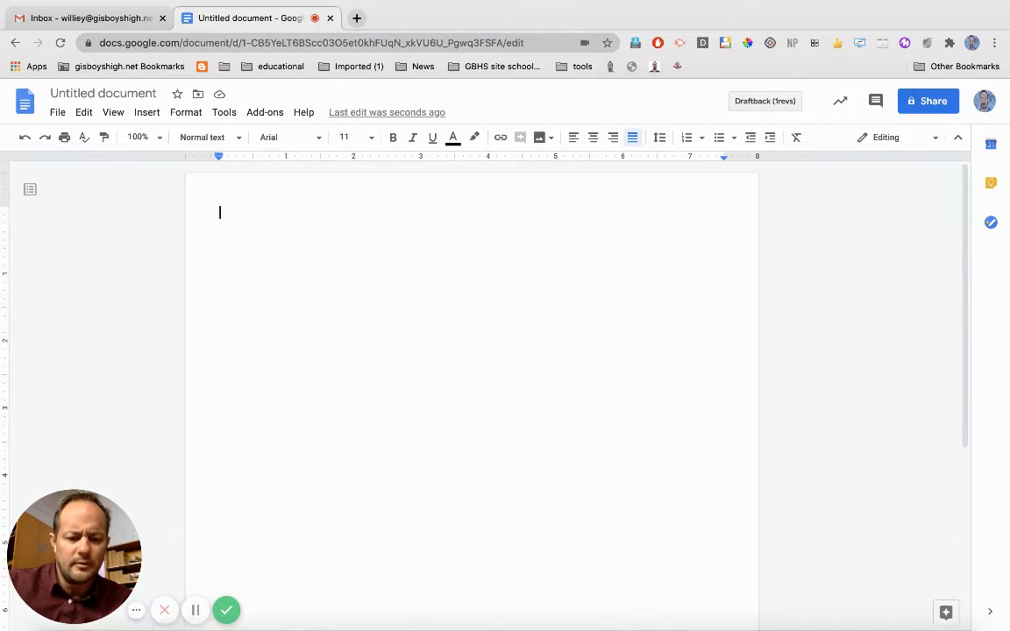
# Switch to NCEA-Change-Package-2019-Web.pdf in Preview and look through it from the cover to the "NCEA Change package" section
pyautogui.moveTo(641, 613)
pyautogui.click(795, 605)
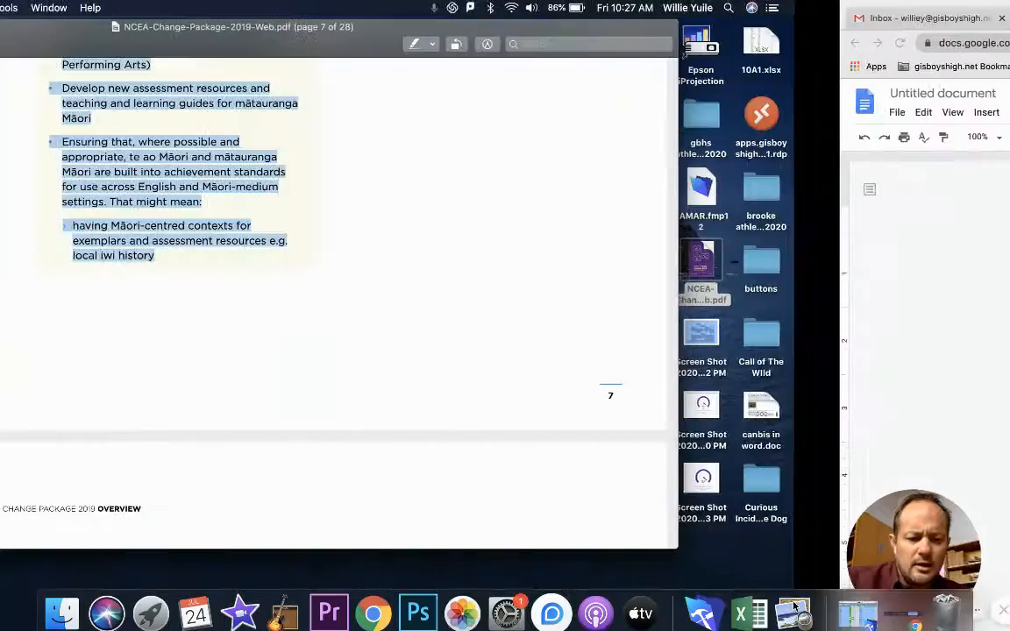
pyautogui.scroll(15, 562, 346)
pyautogui.scroll(5, 562, 347)
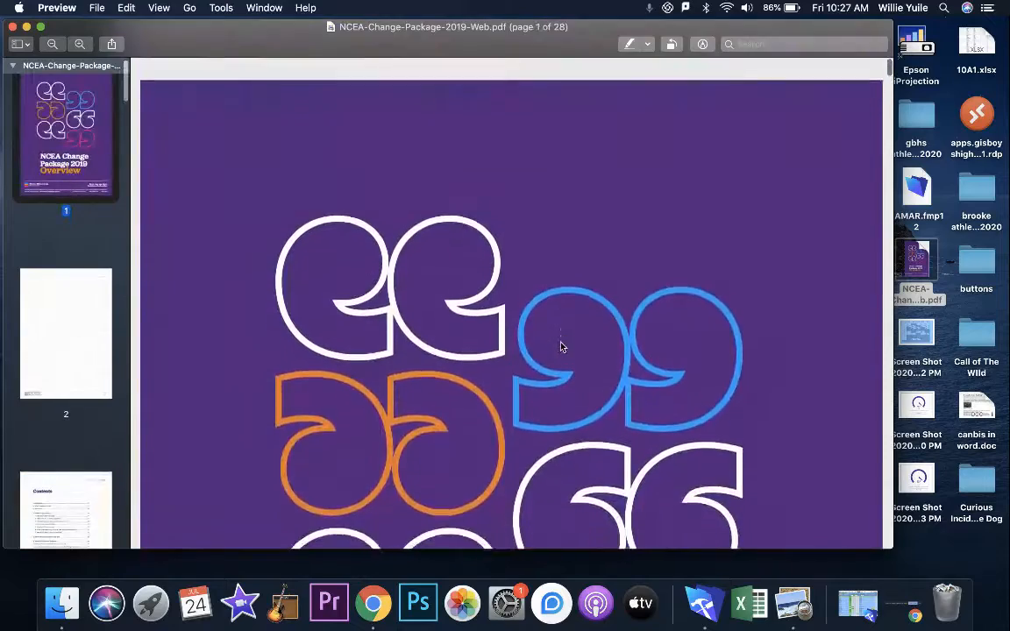
pyautogui.scroll(-5, 581, 315)
pyautogui.scroll(-2, 584, 317)
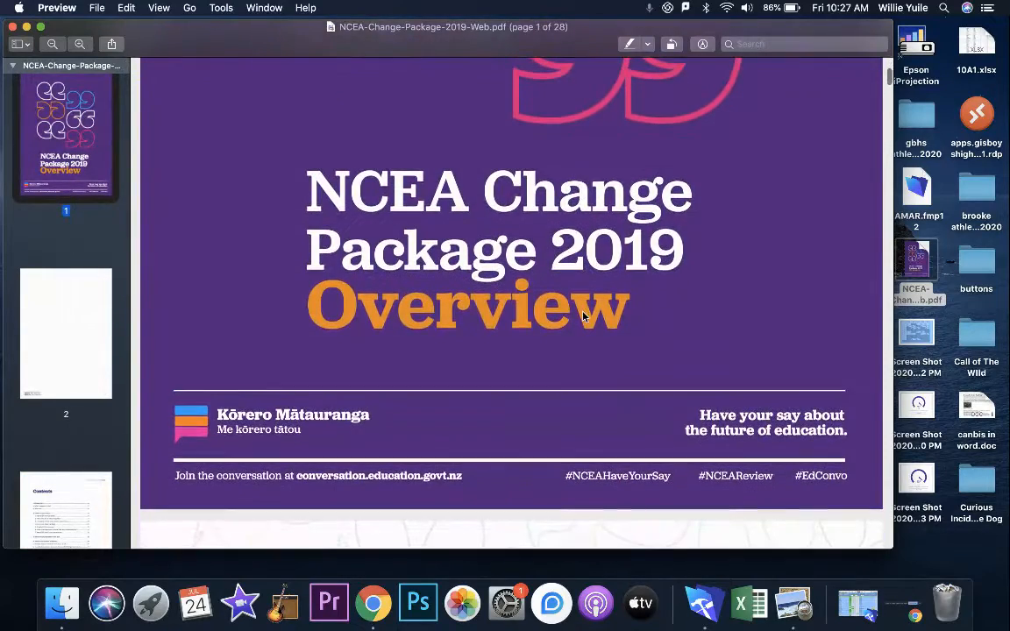
pyautogui.scroll(-3, 583, 317)
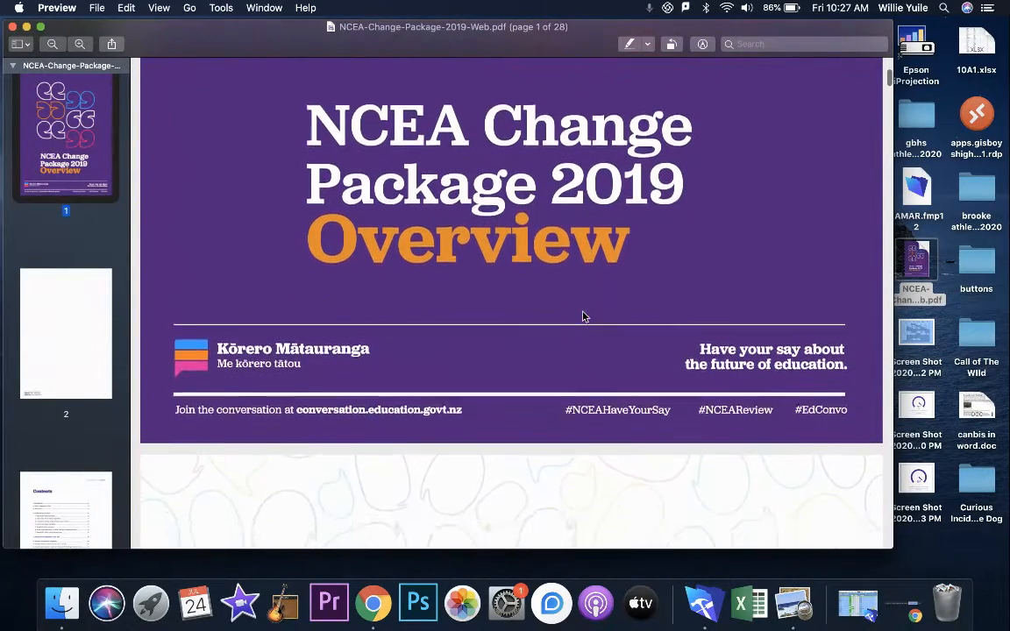
pyautogui.scroll(-15, 584, 317)
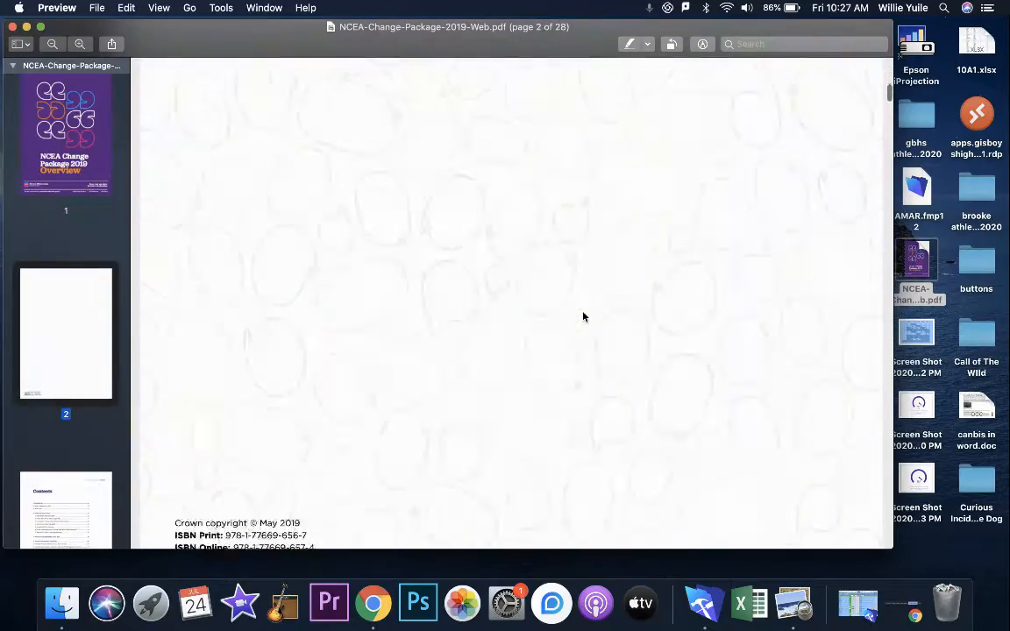
pyautogui.scroll(-15, 584, 316)
pyautogui.scroll(5, 584, 316)
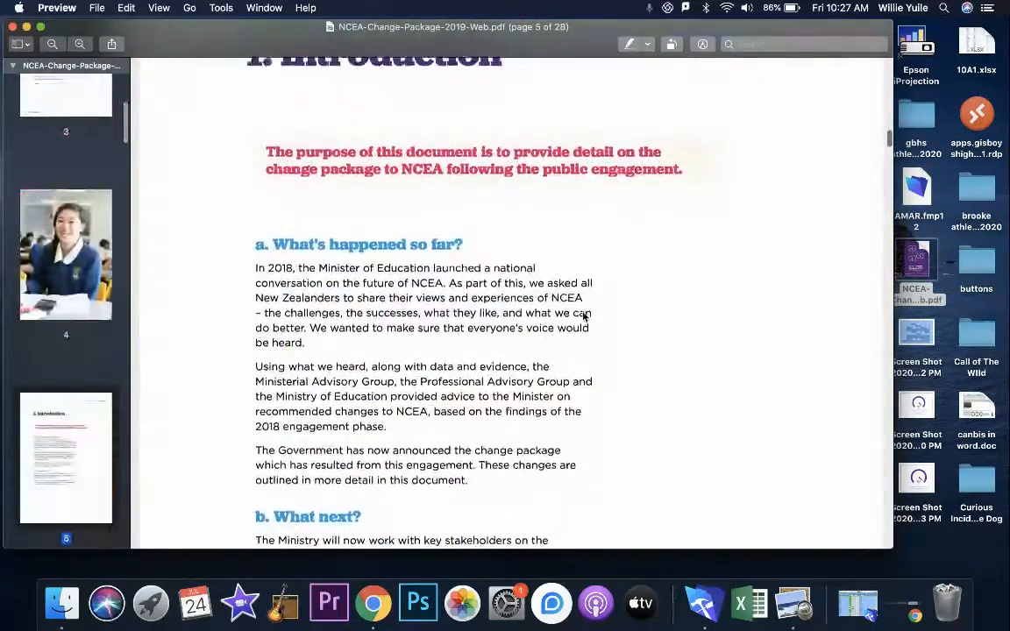
pyautogui.scroll(-6, 584, 317)
pyautogui.scroll(-15, 583, 318)
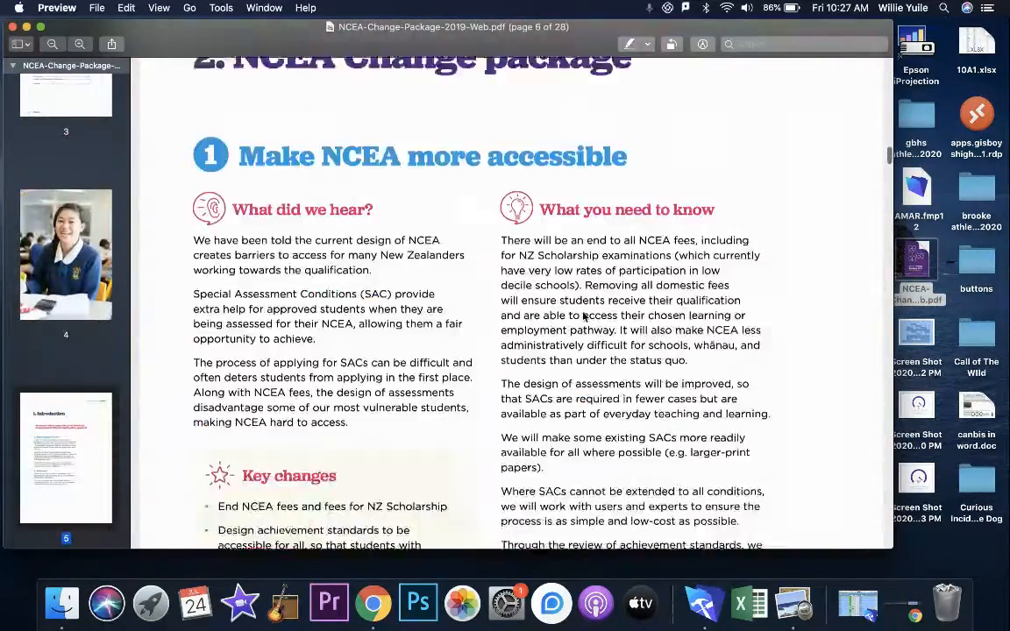
# Copy the text of sections 1 and 2 of the change package and paste it into the blank Google Docs document
pyautogui.moveTo(194, 175); pyautogui.dragTo(517, 161)
pyautogui.click(508, 102)
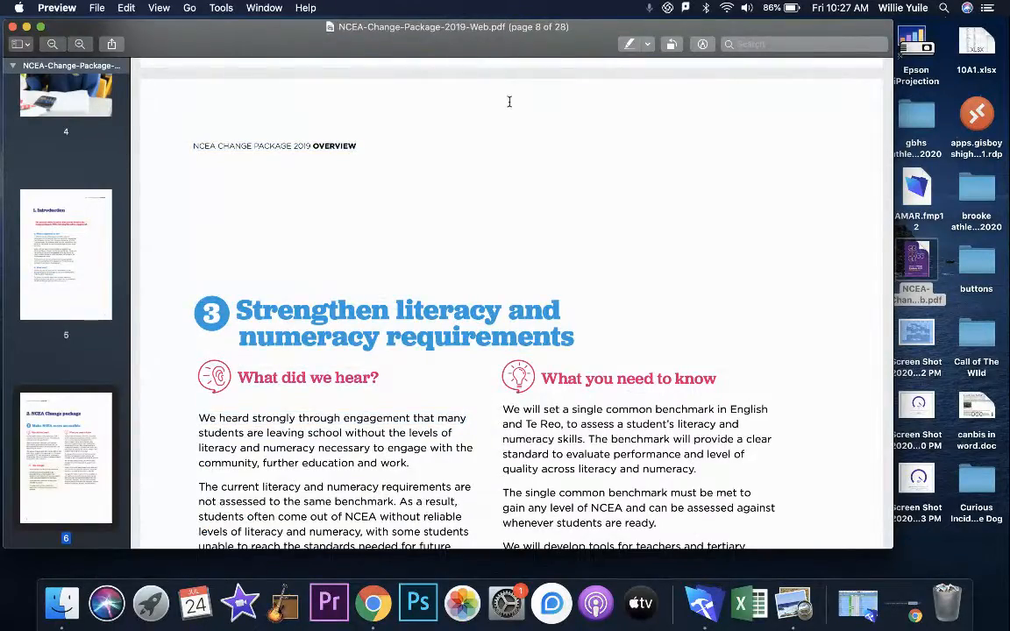
pyautogui.scroll(10, 478, 187)
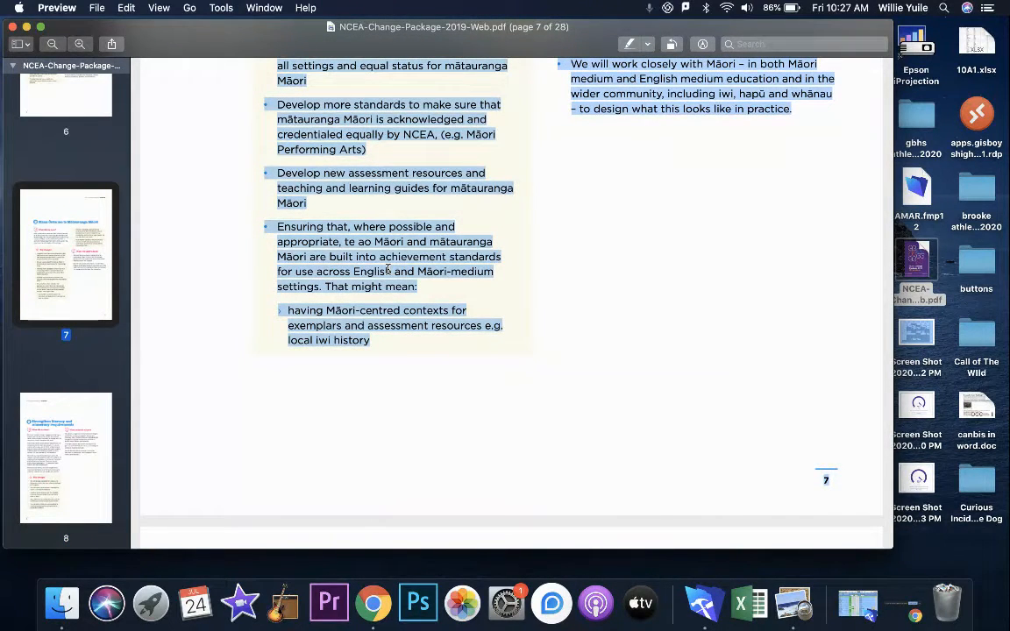
pyautogui.click(373, 603)
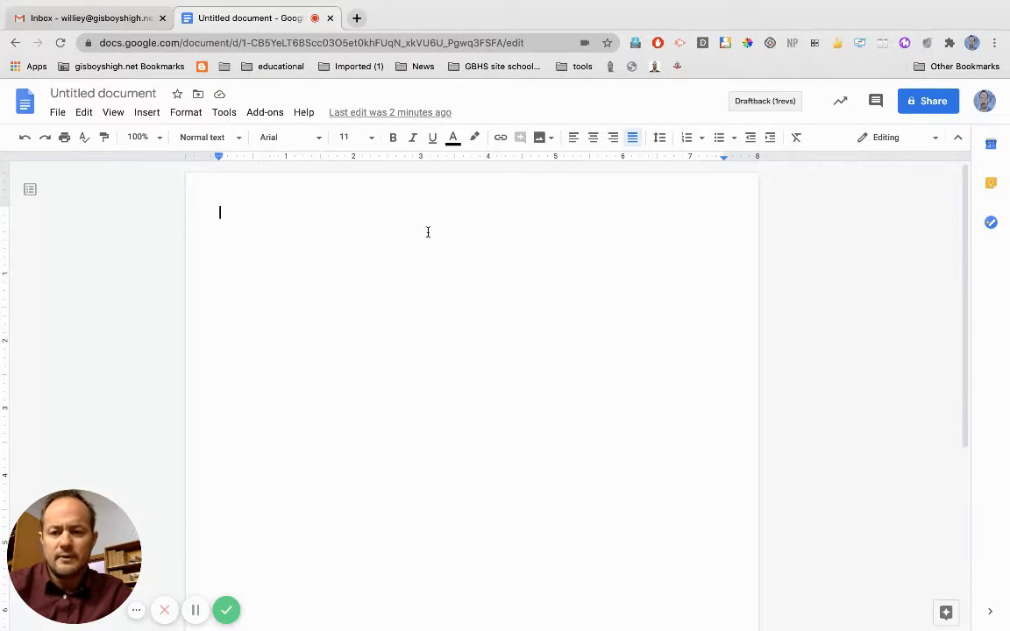
pyautogui.hotkey('ctrl', 'v')
pyautogui.scroll(5, 414, 302)
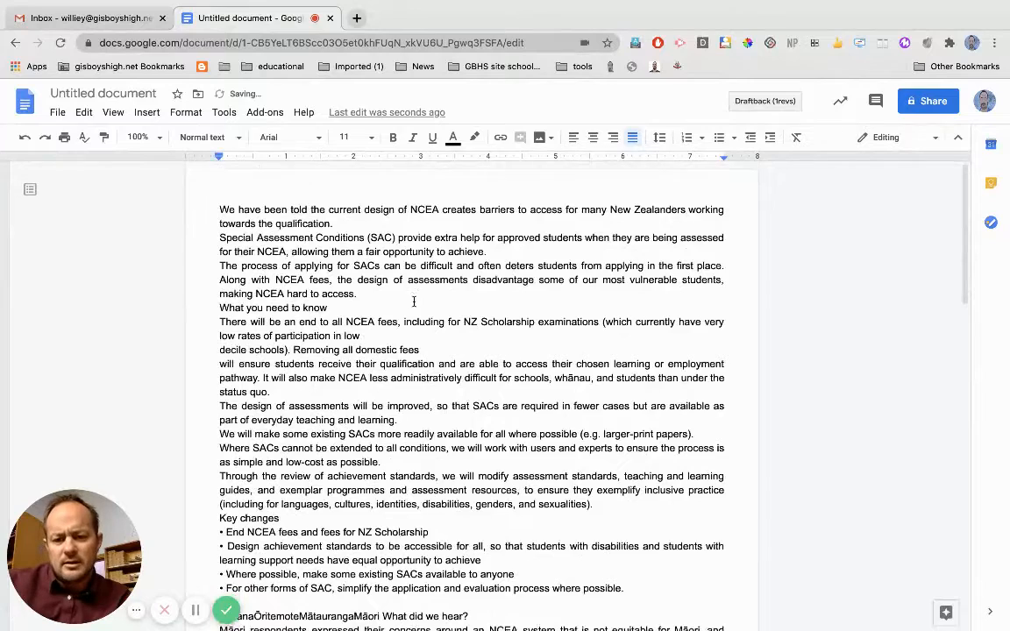
# Insert blank lines above the pasted text and enter "Change Package" there in the Title style, followed by a new line
pyautogui.scroll(-1, 414, 301)
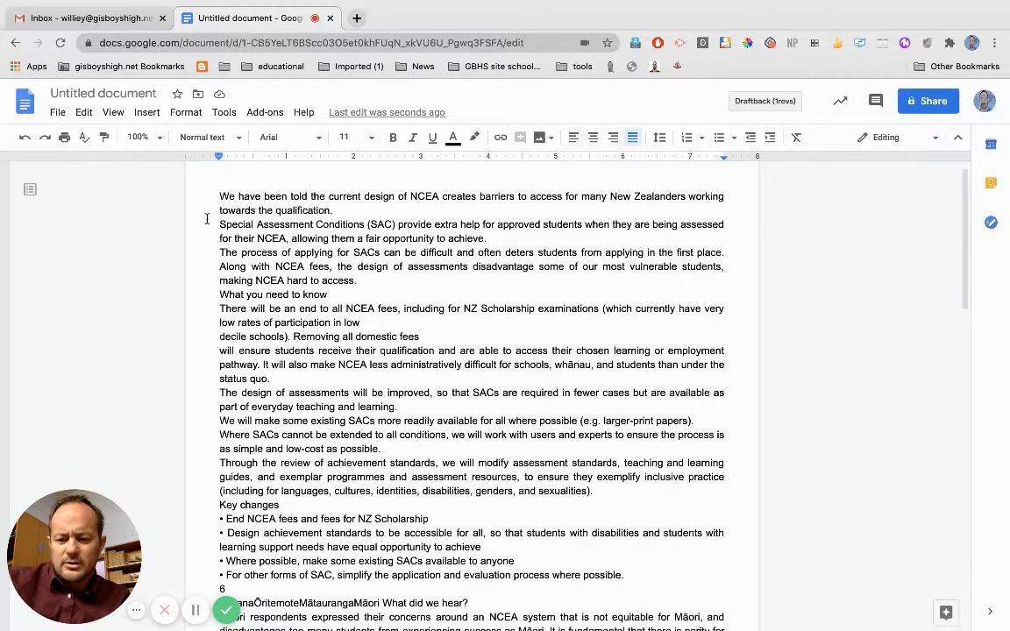
pyautogui.scroll(1, 207, 218)
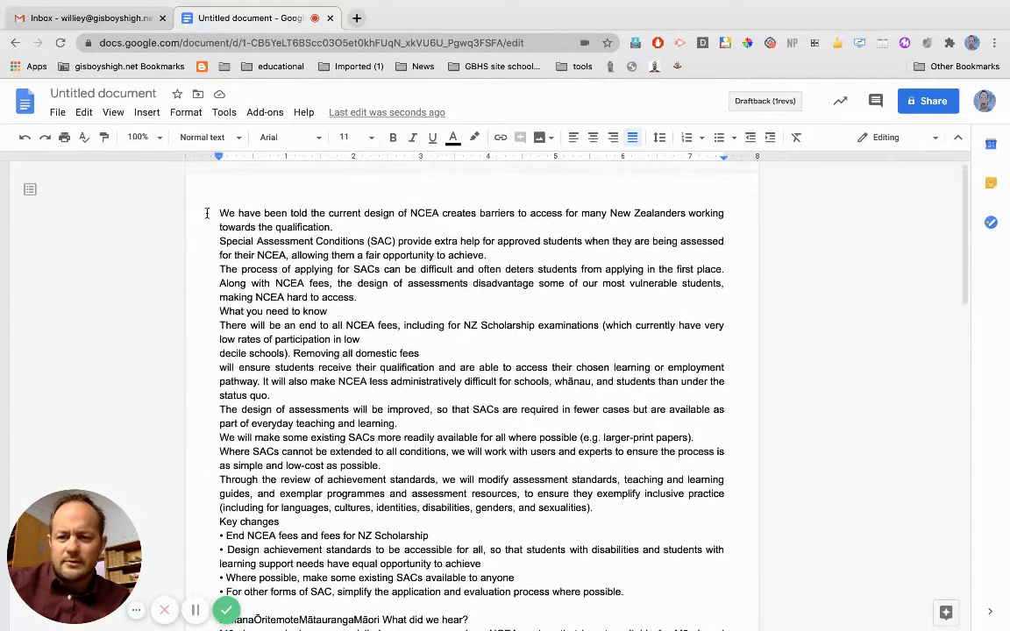
pyautogui.click(218, 211)
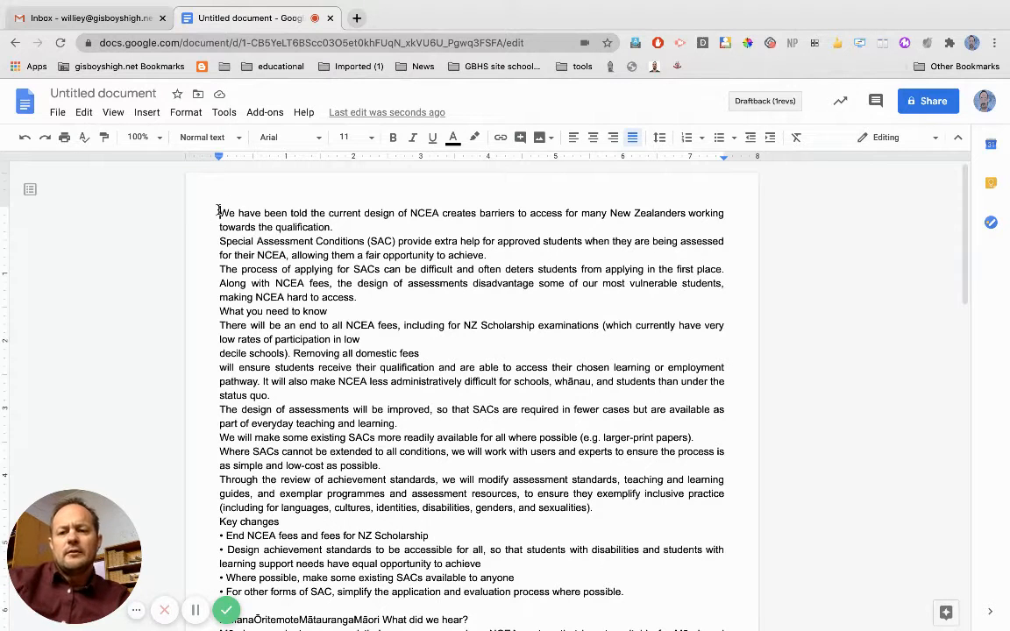
pyautogui.press('Return')
pyautogui.press('Return')
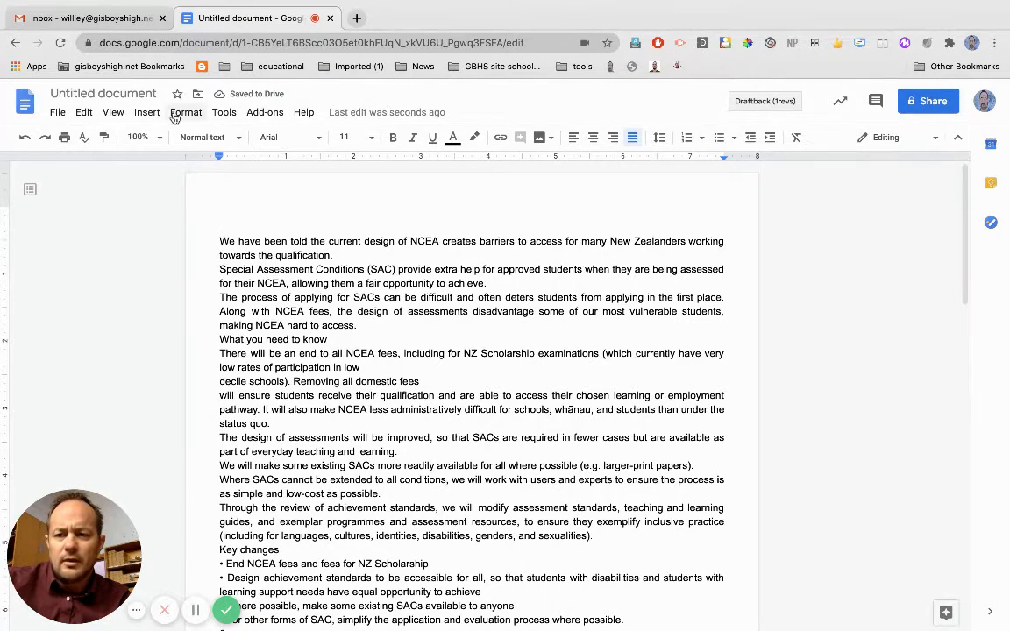
pyautogui.click(234, 142)
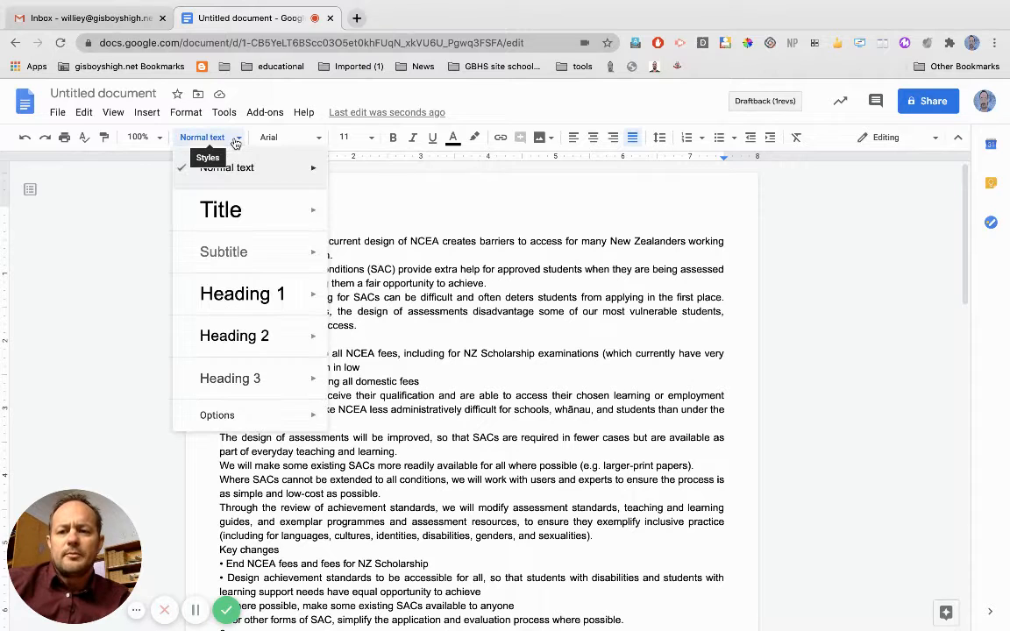
pyautogui.click(223, 201)
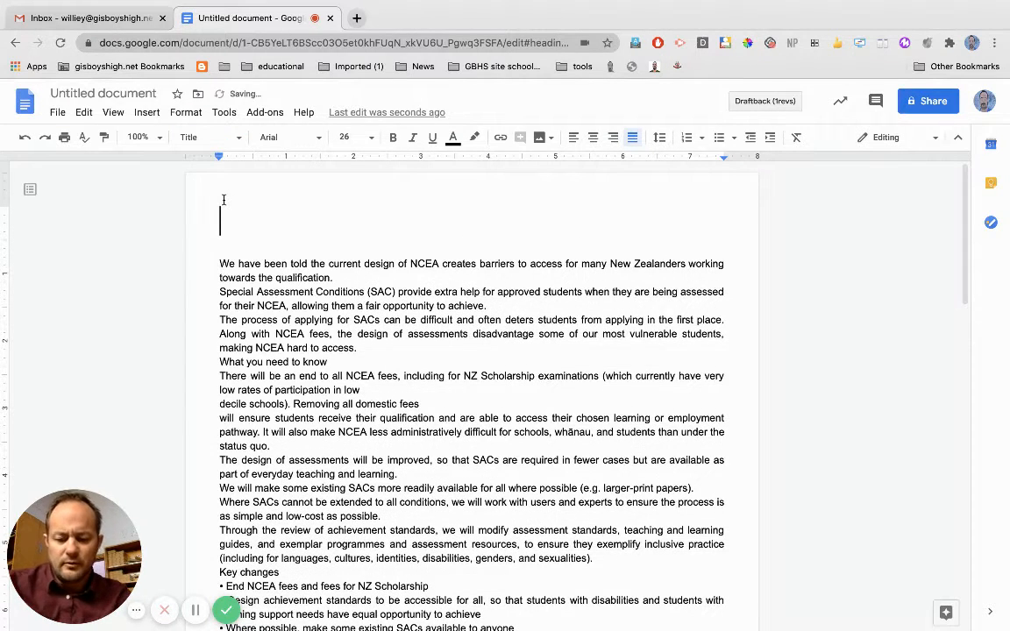
pyautogui.write('Change Pac')
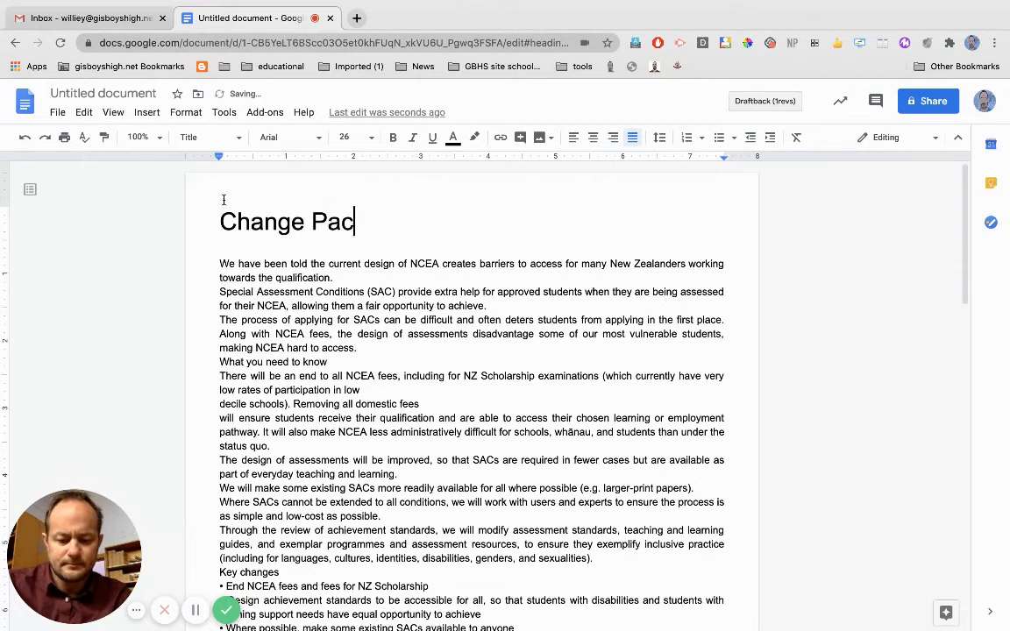
pyautogui.write('kage')
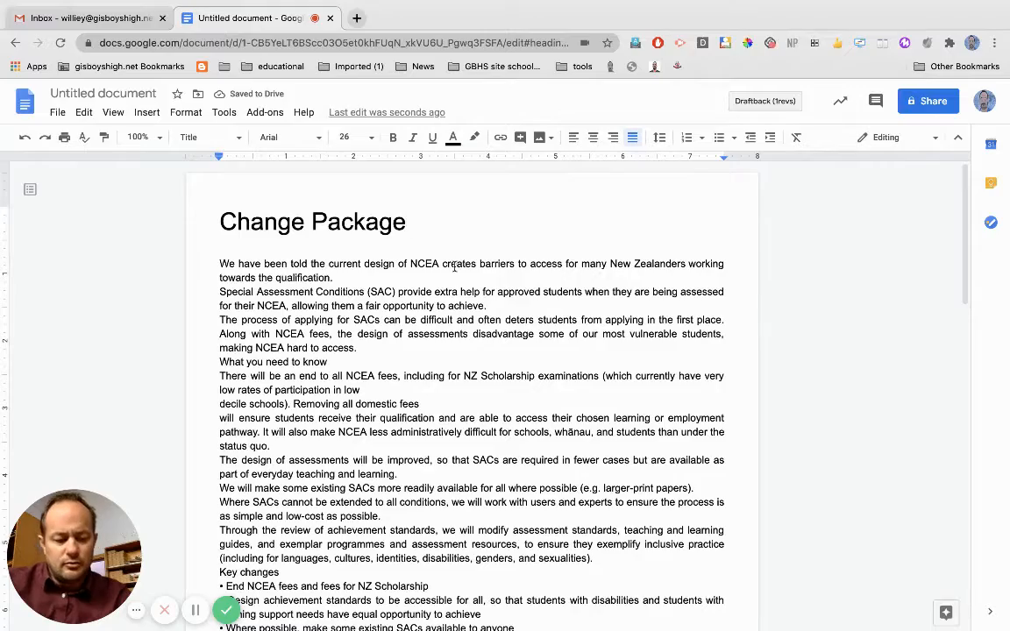
pyautogui.press('Return')
# Look over the pasted text across both pages of the document
pyautogui.scroll(-15, 287, 302)
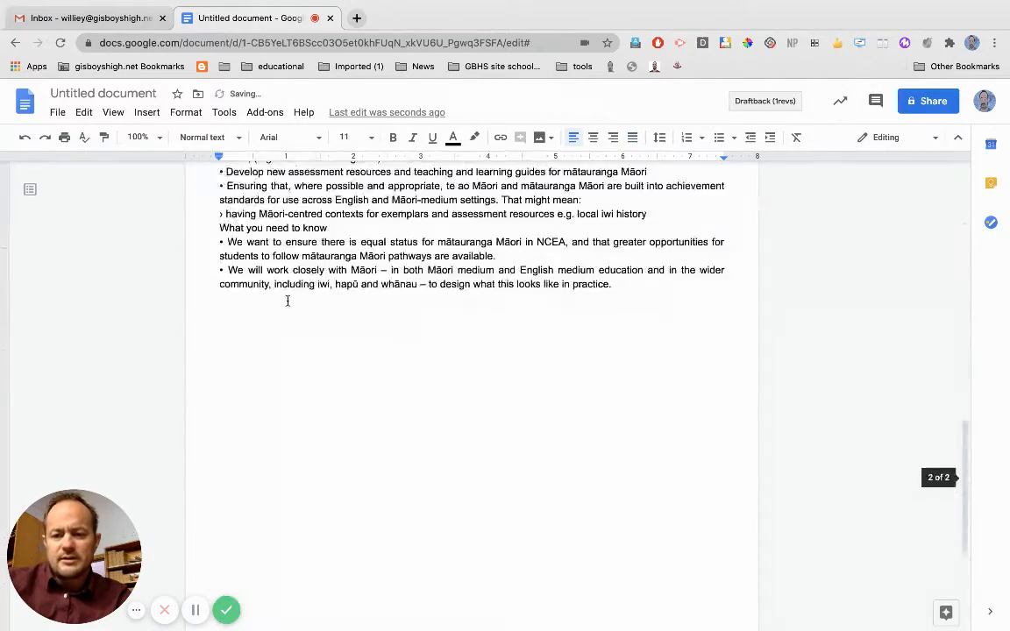
pyautogui.scroll(15, 287, 302)
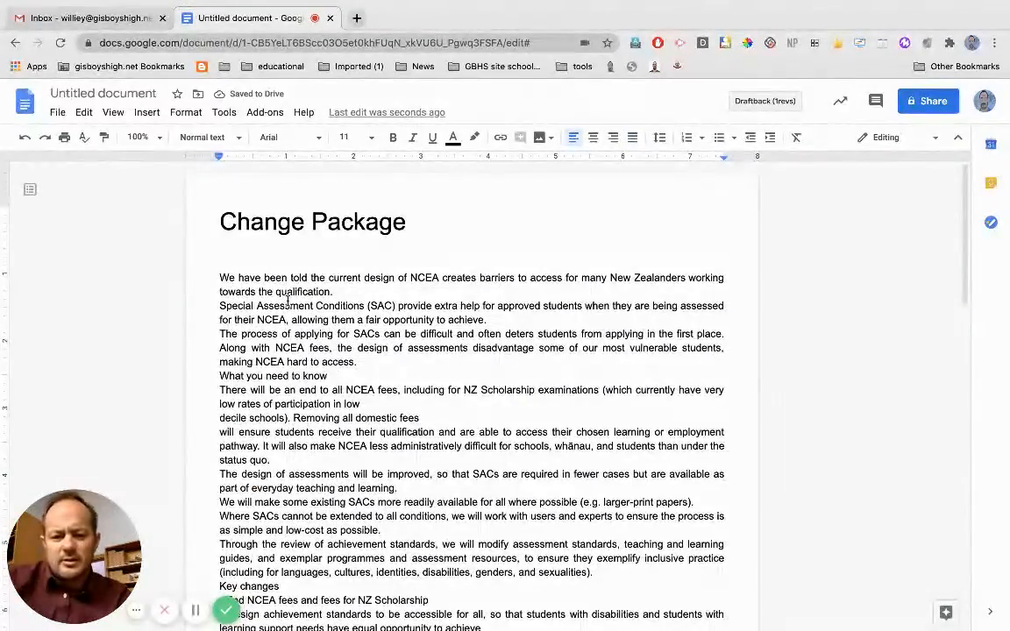
pyautogui.scroll(-7, 374, 423)
pyautogui.scroll(6, 374, 423)
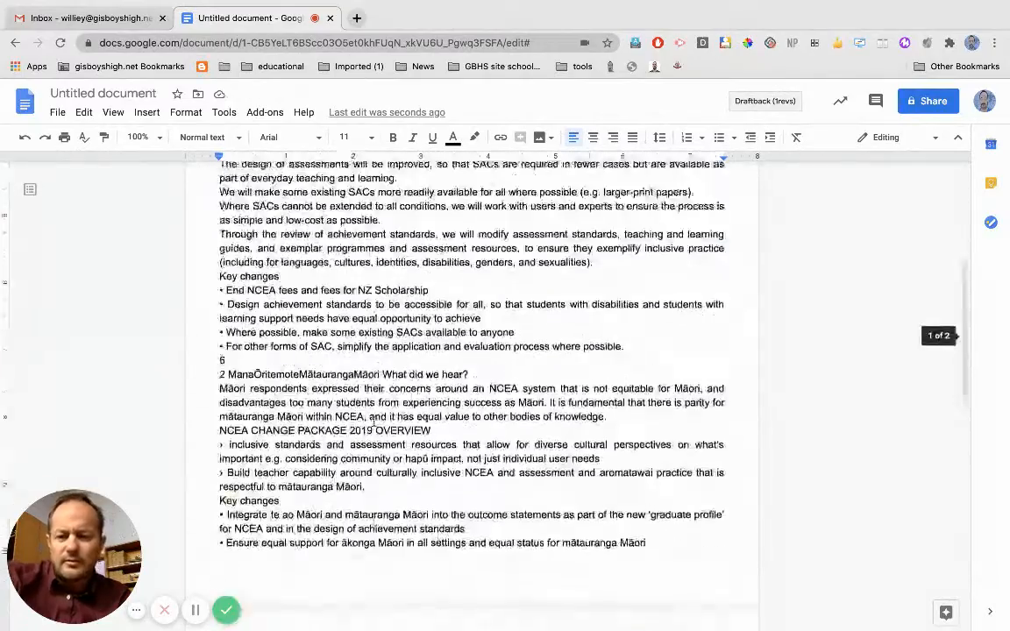
pyautogui.scroll(-2, 375, 424)
pyautogui.scroll(-3, 374, 423)
pyautogui.scroll(7, 374, 423)
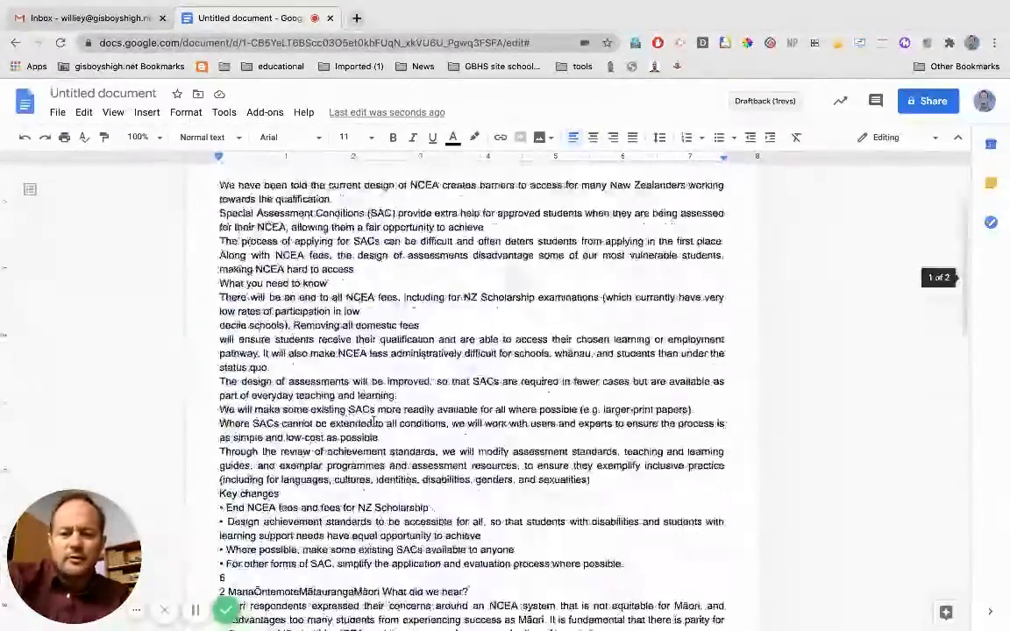
# Enter "Barriers" on the empty line under the title and apply the Heading 1 style to it
pyautogui.click(222, 264)
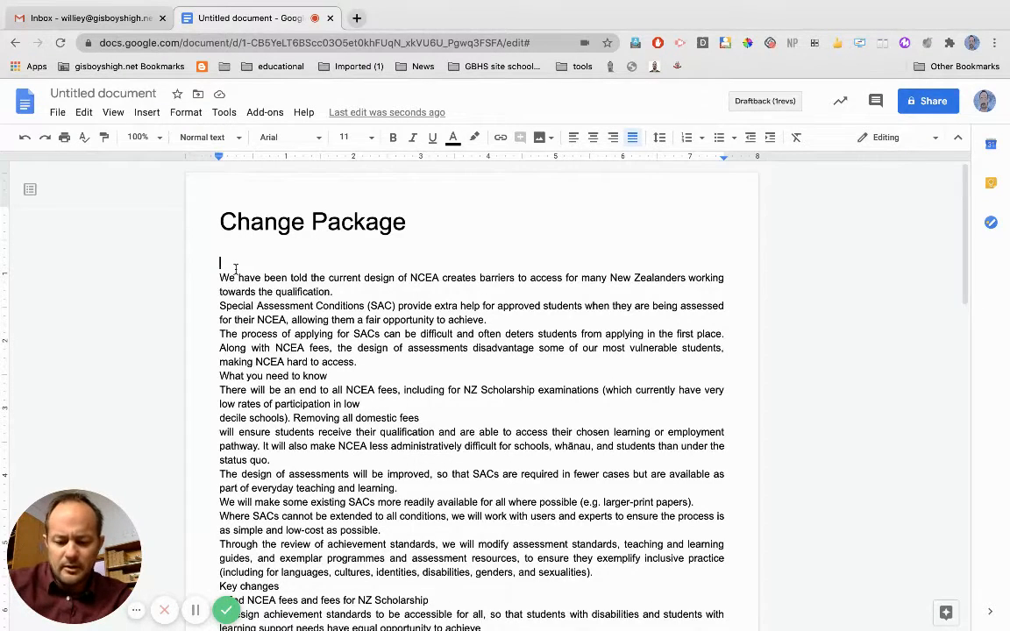
pyautogui.write('Barriers')
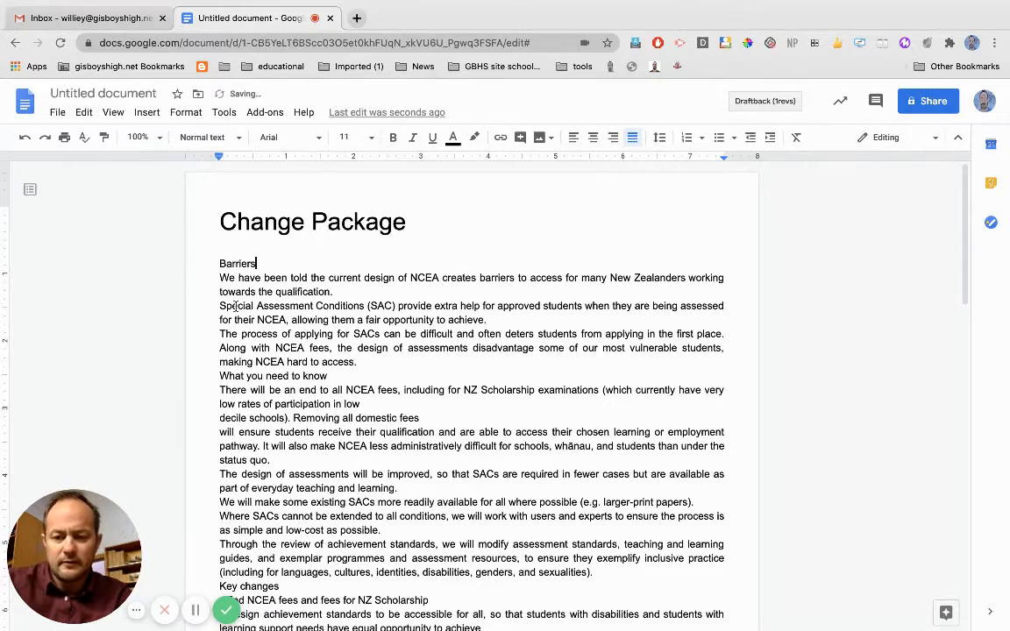
pyautogui.moveTo(280, 261); pyautogui.dragTo(219, 263)
pyautogui.click(215, 137)
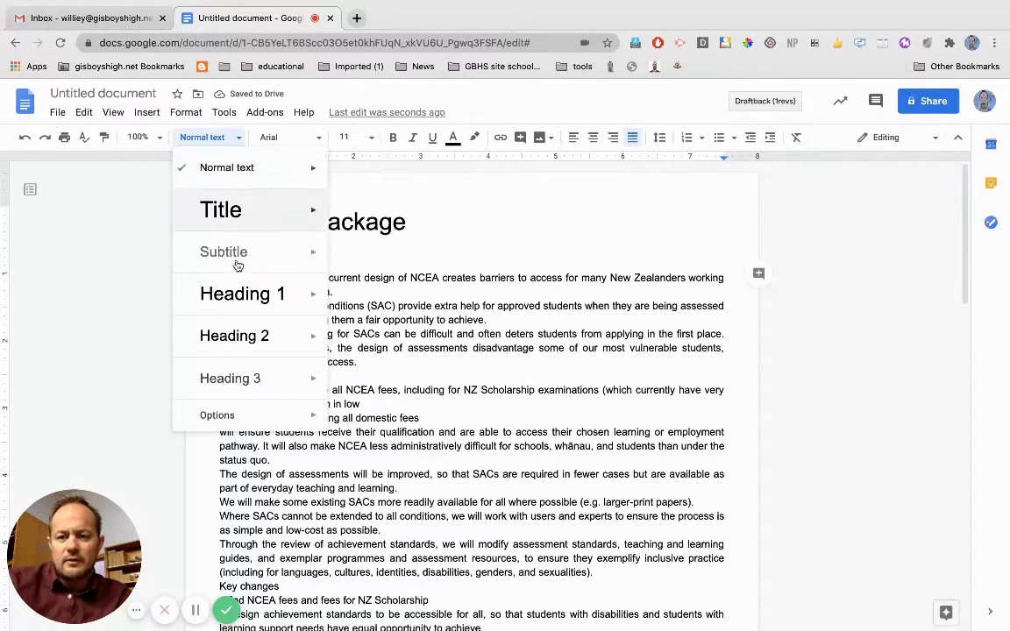
pyautogui.moveTo(315, 304)
pyautogui.click(386, 290)
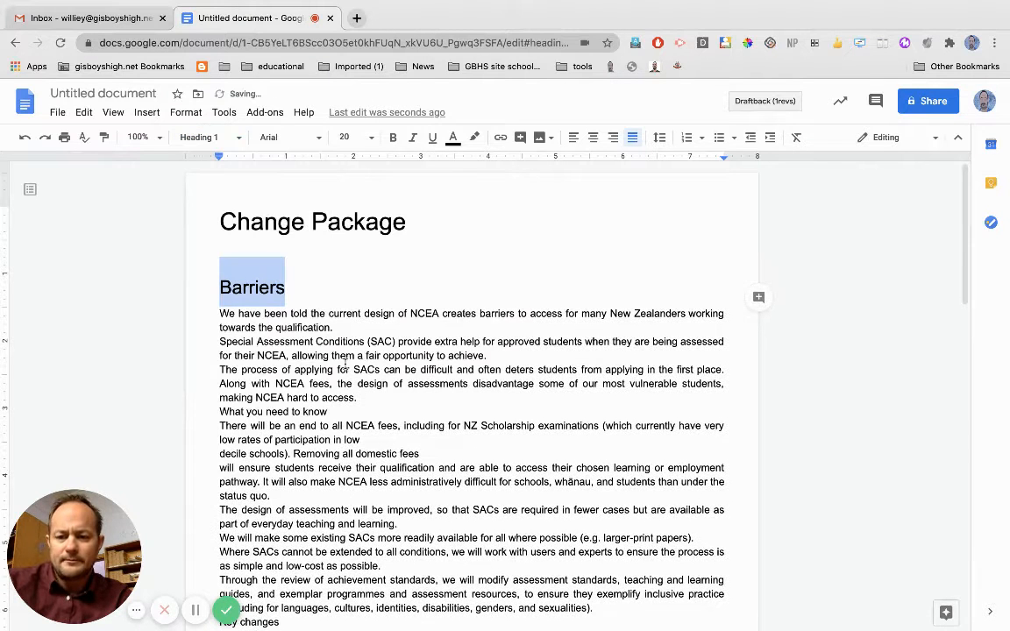
# Insert a blank line above "What you need to know" and apply the Heading 1 style to that line
pyautogui.click(220, 412)
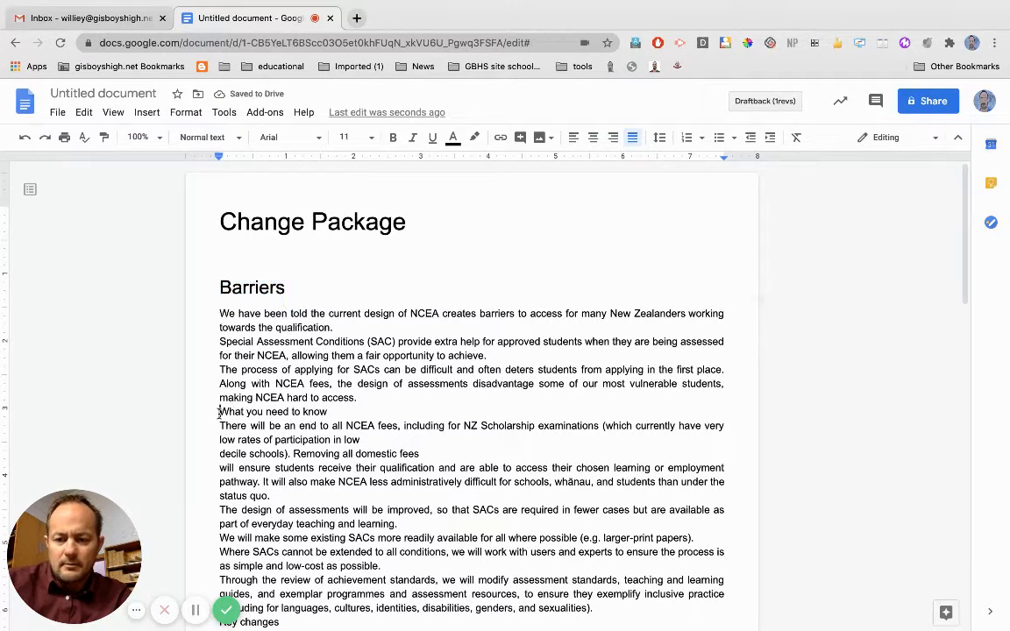
pyautogui.press('Return')
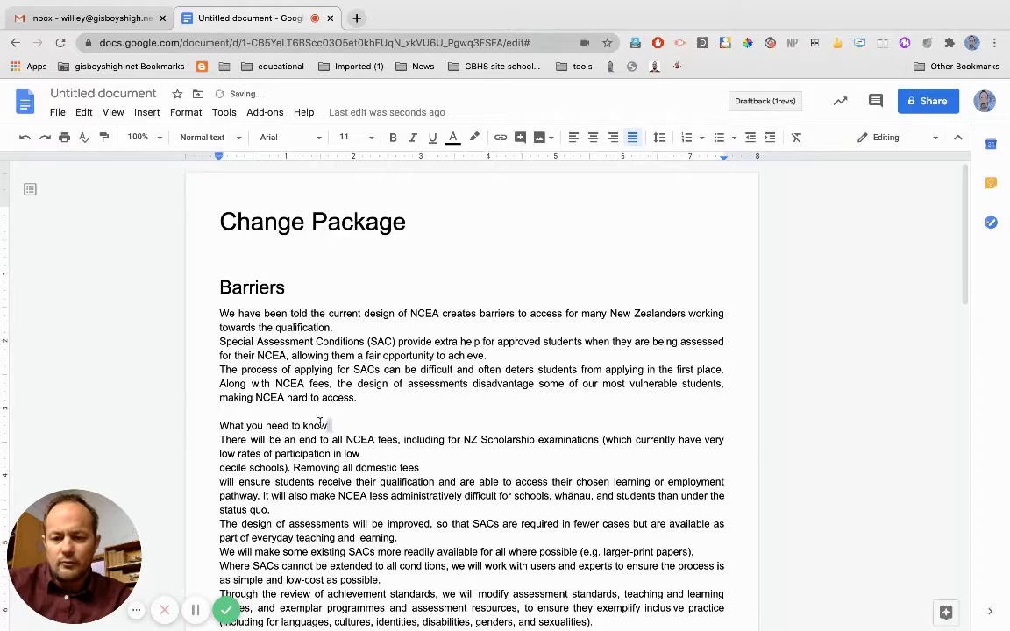
pyautogui.moveTo(329, 426); pyautogui.dragTo(217, 422)
pyautogui.scroll(-2, 372, 418)
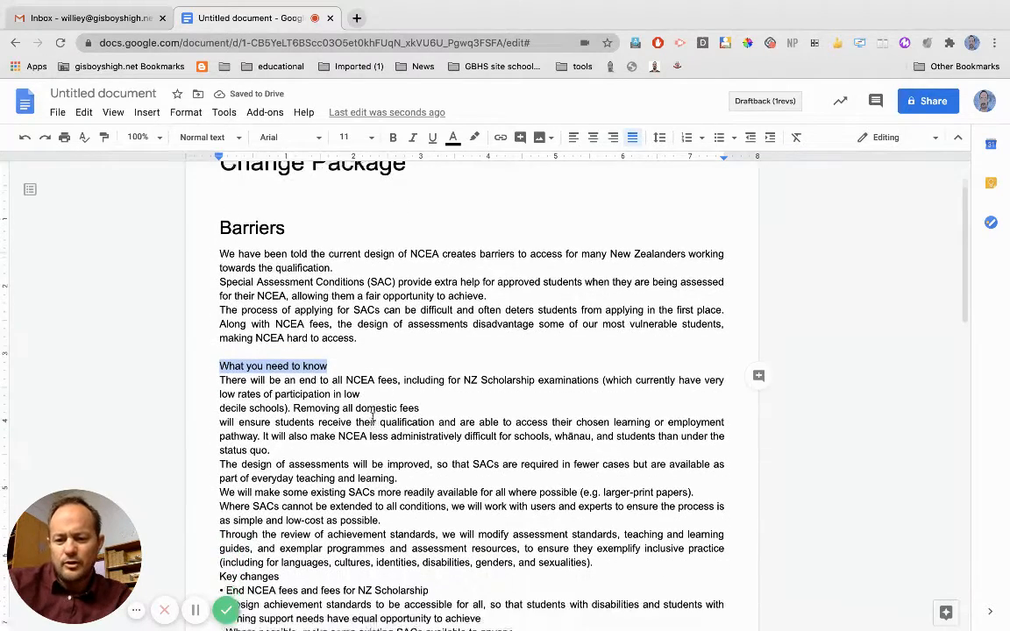
pyautogui.click(235, 141)
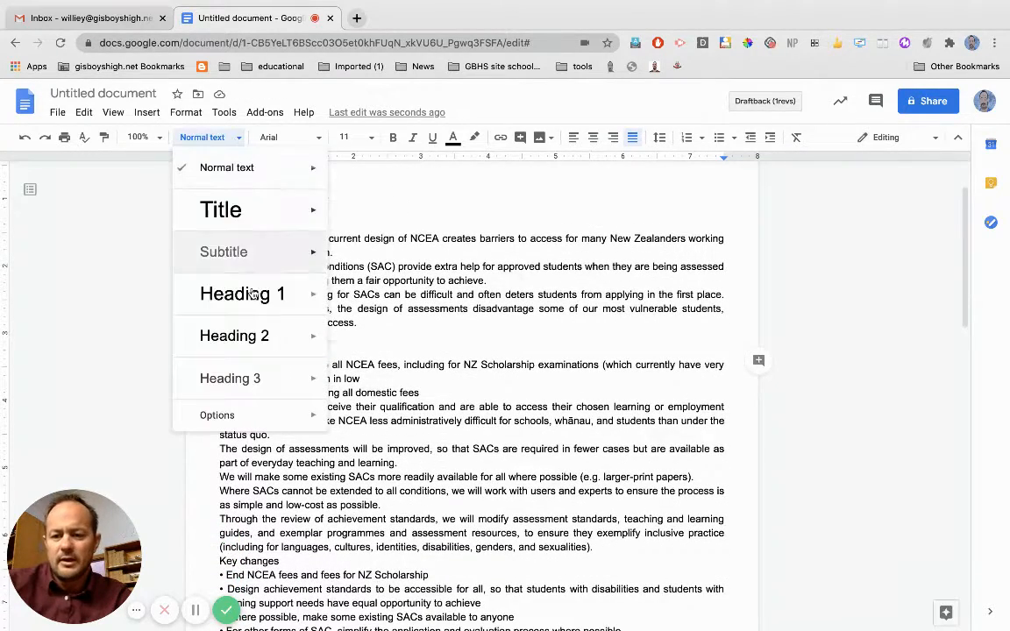
pyautogui.moveTo(274, 294)
pyautogui.click(351, 295)
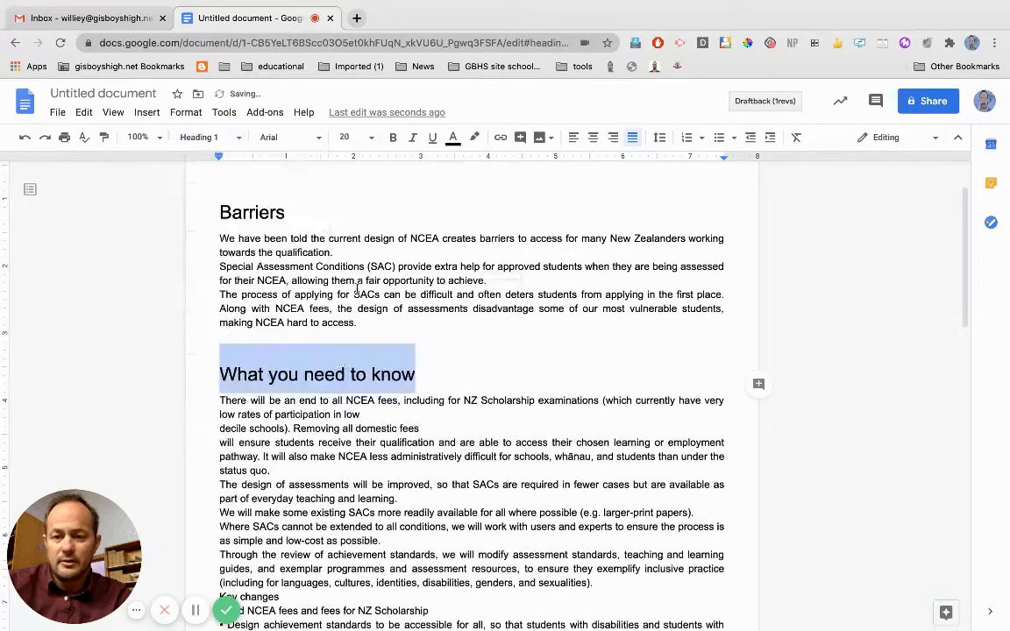
# Insert blank lines above the paragraph starting "The design of assessments will be improved" and enter "Design of Assessments" directly above it
pyautogui.scroll(-4, 292, 350)
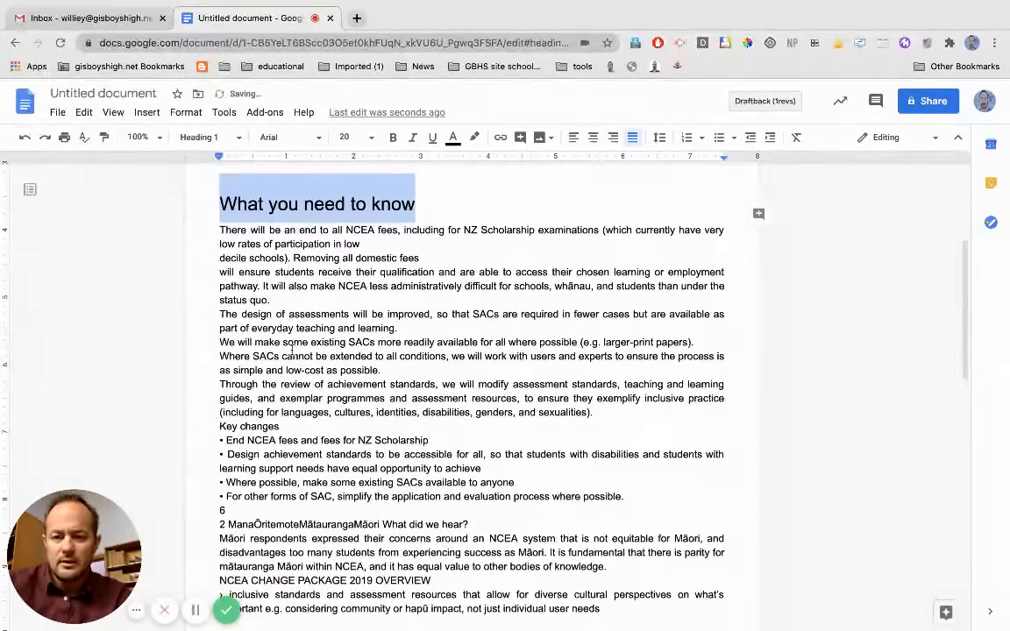
pyautogui.click(221, 314)
pyautogui.press('Return')
pyautogui.press('Return')
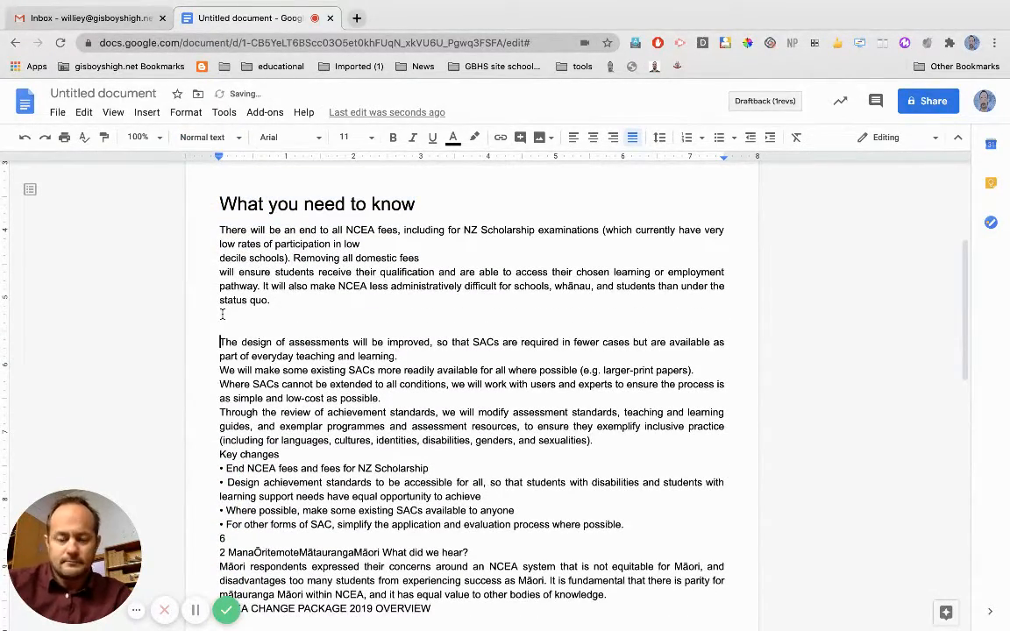
pyautogui.press('Up')
pyautogui.write('D')
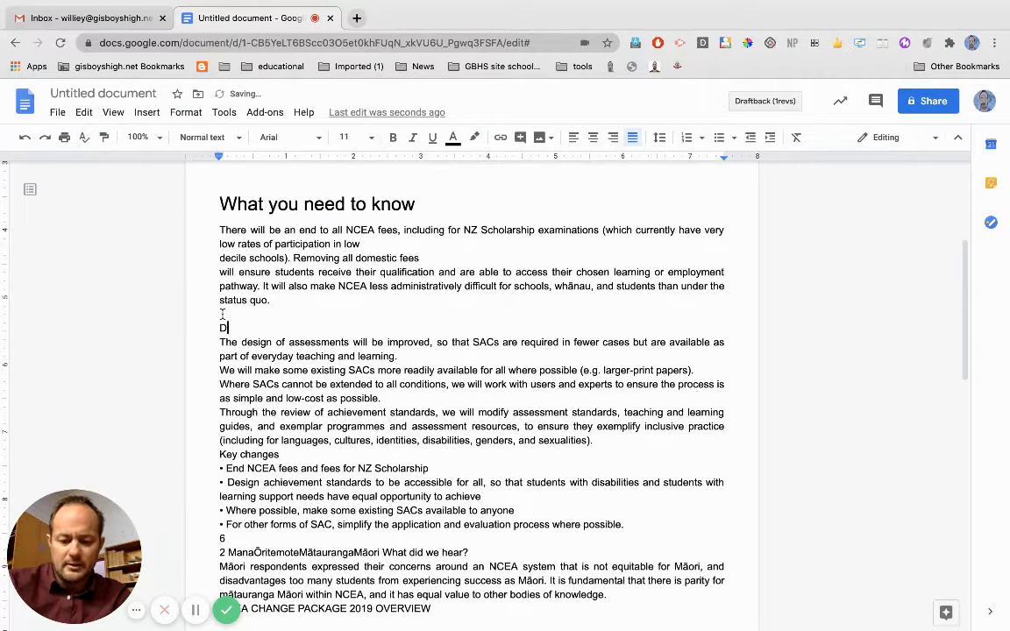
pyautogui.write('esign o')
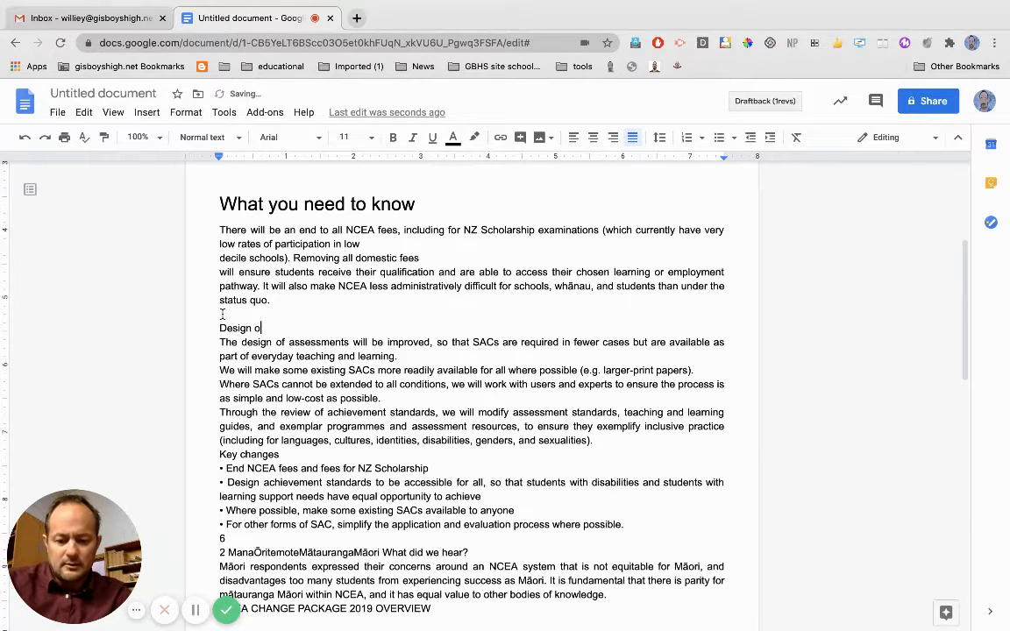
pyautogui.write('f Assessments')
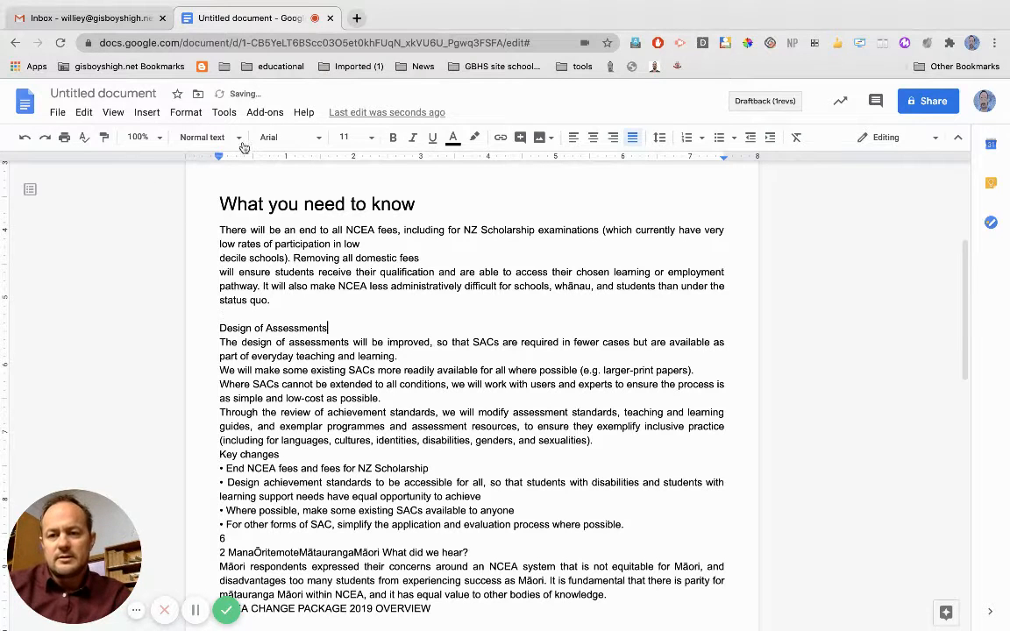
# Apply the Heading 1 style to the "Design of Assessments" line
pyautogui.moveTo(328, 328); pyautogui.dragTo(224, 324)
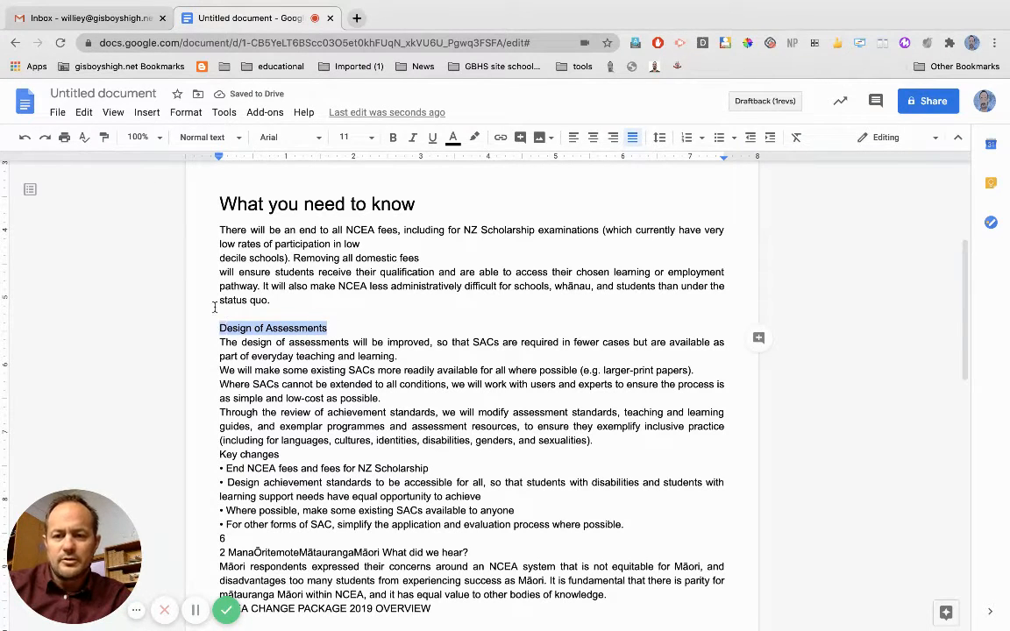
pyautogui.click(239, 139)
pyautogui.moveTo(289, 292)
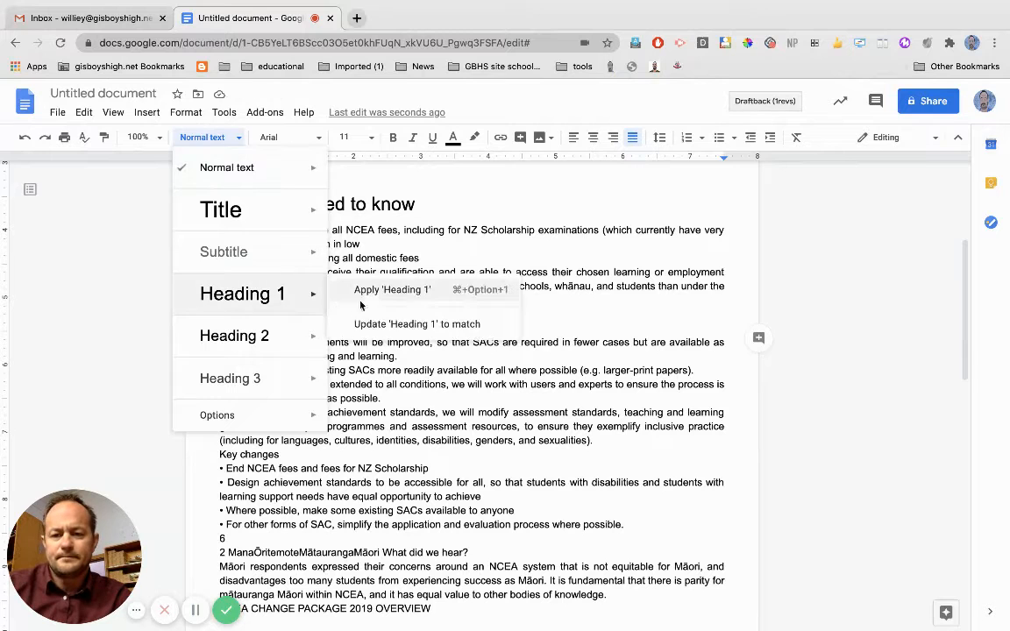
pyautogui.click(368, 291)
# Insert a blank line above the "Key changes" line in the Design of Assessments section and apply the Heading 1 style to that line
pyautogui.scroll(-1, 338, 401)
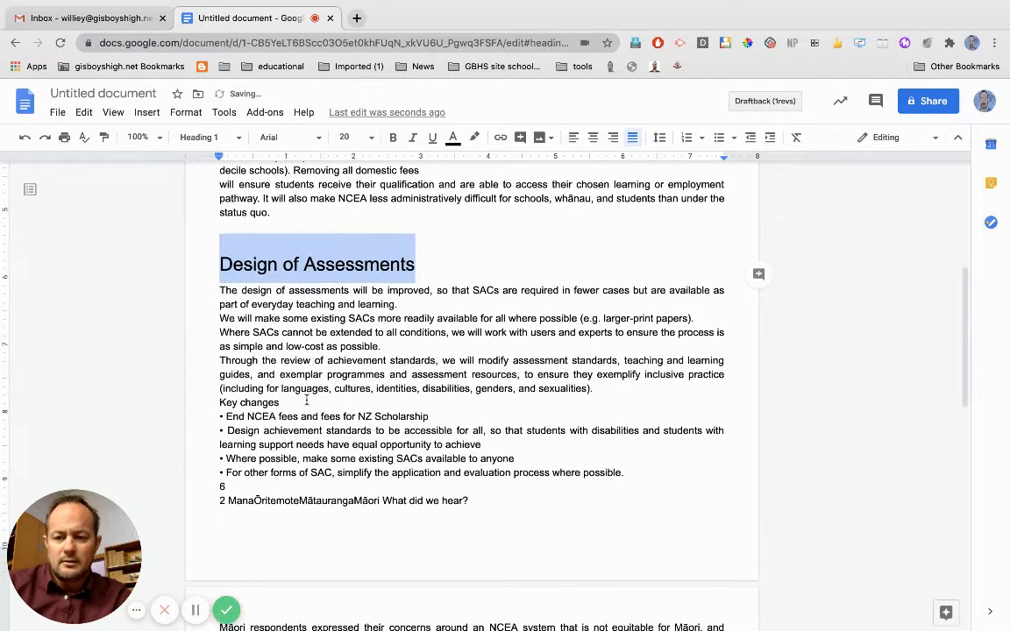
pyautogui.click(221, 402)
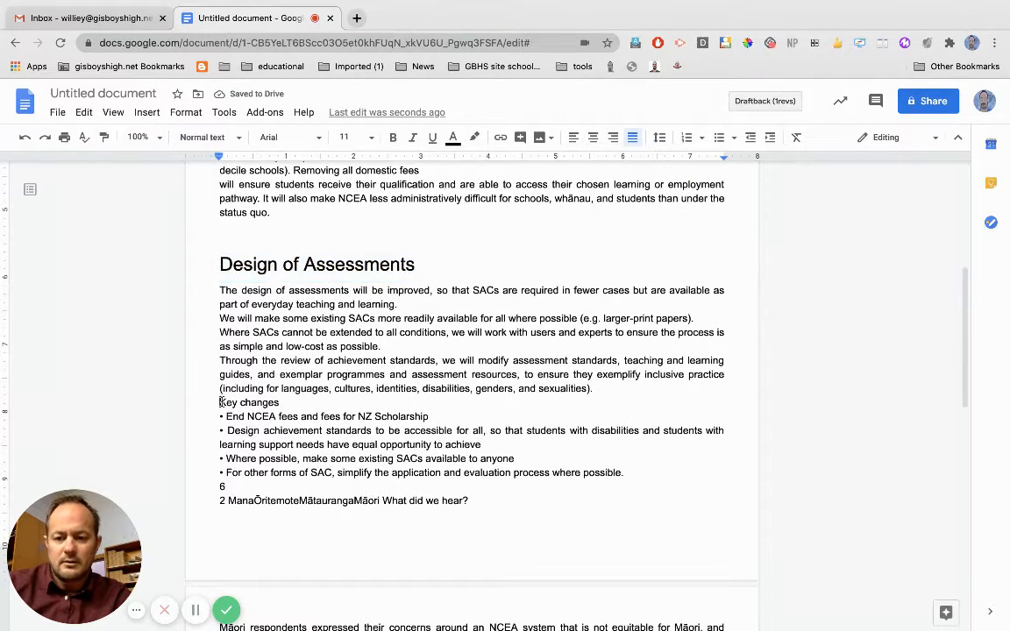
pyautogui.press('Return')
pyautogui.moveTo(281, 415); pyautogui.dragTo(219, 417)
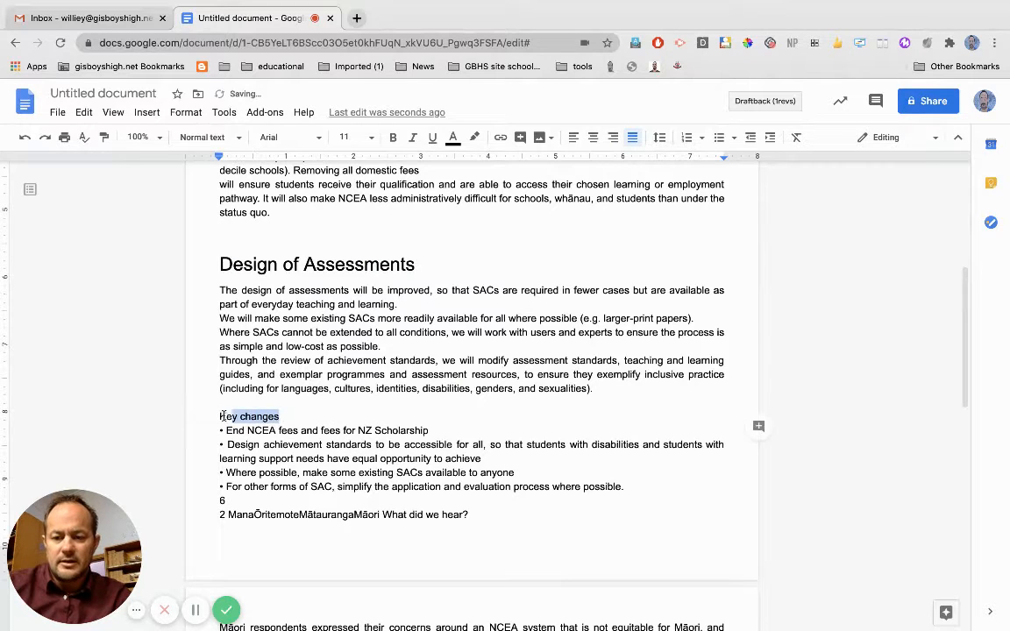
pyautogui.click(235, 140)
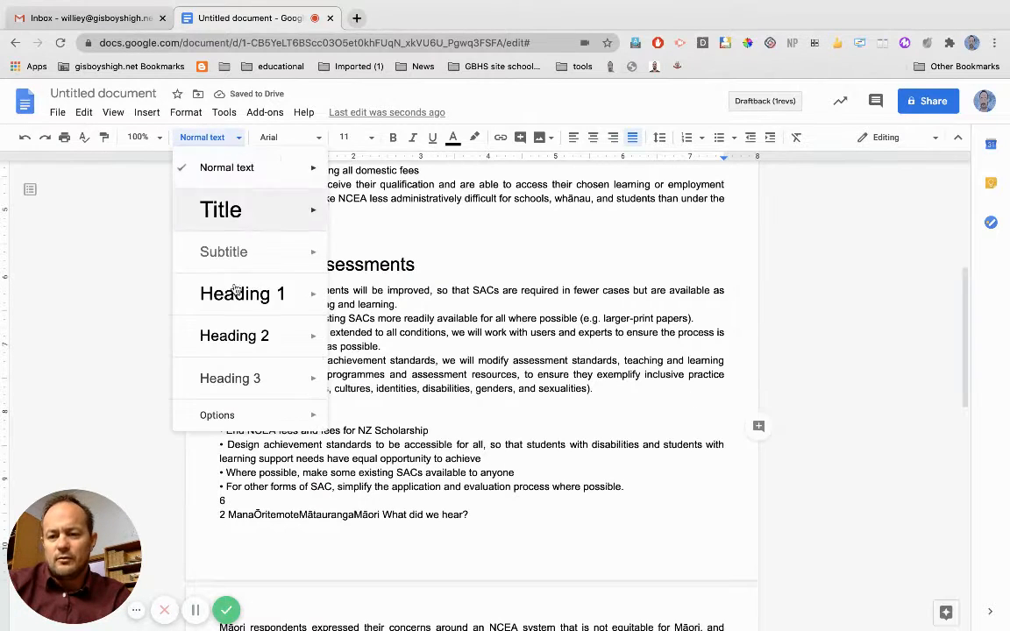
pyautogui.click(395, 290)
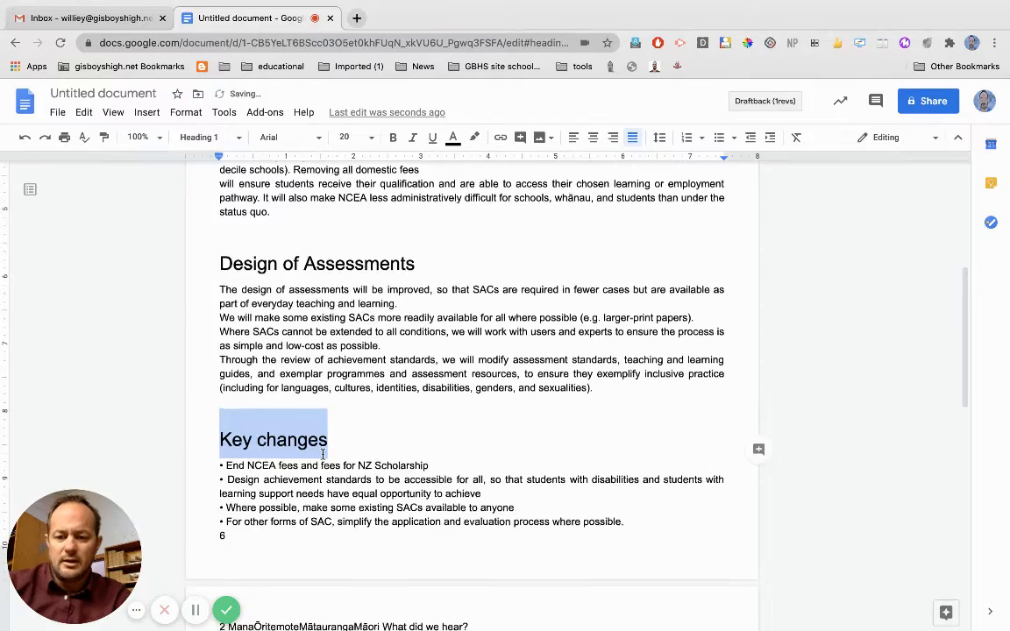
# Insert a blank line above "NCEA CHANGE PACKAGE 2019 OVERVIEW" on the second page and apply the Heading 1 style to that line
pyautogui.scroll(-5, 333, 368)
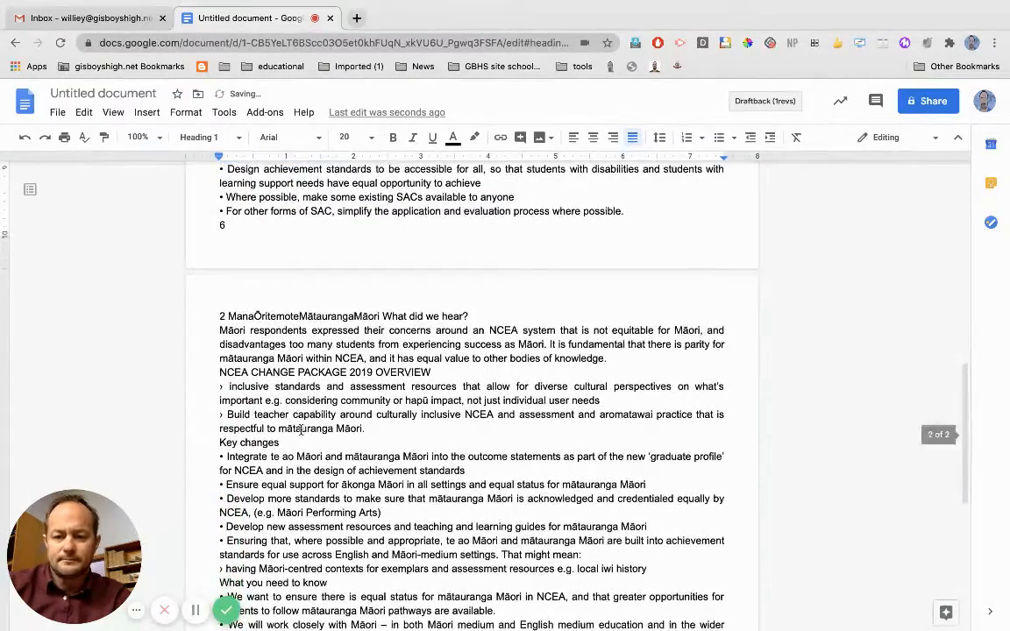
pyautogui.click(218, 372)
pyautogui.press('Return')
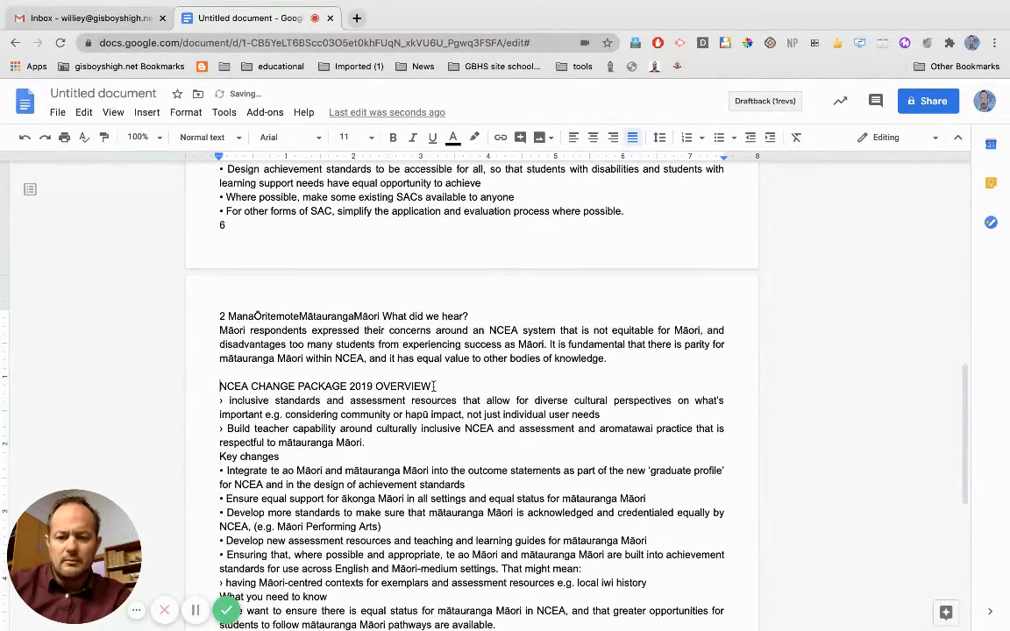
pyautogui.moveTo(433, 386); pyautogui.dragTo(220, 384)
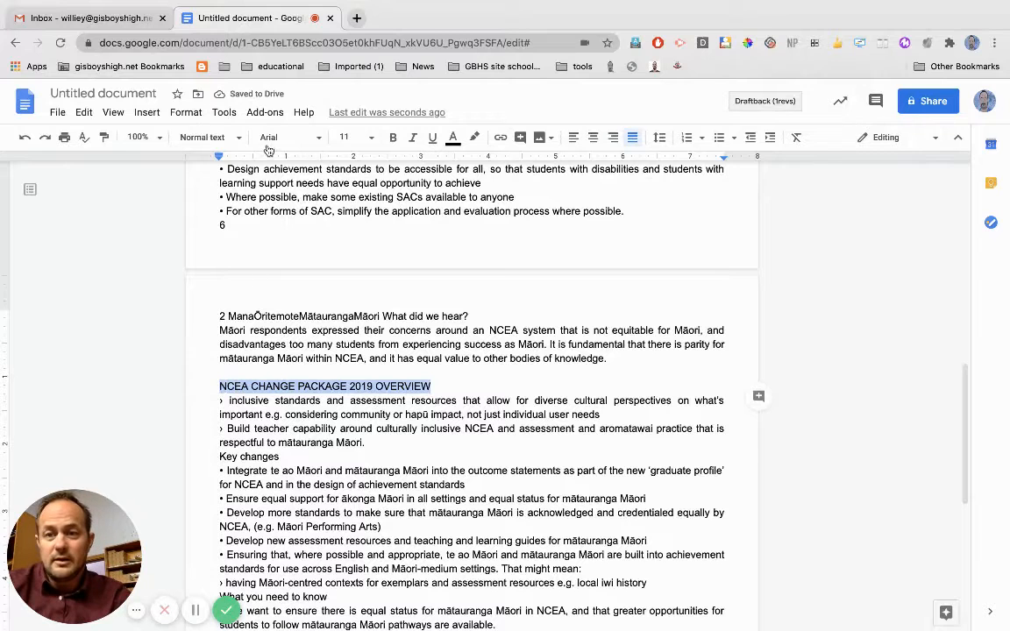
pyautogui.click(318, 138)
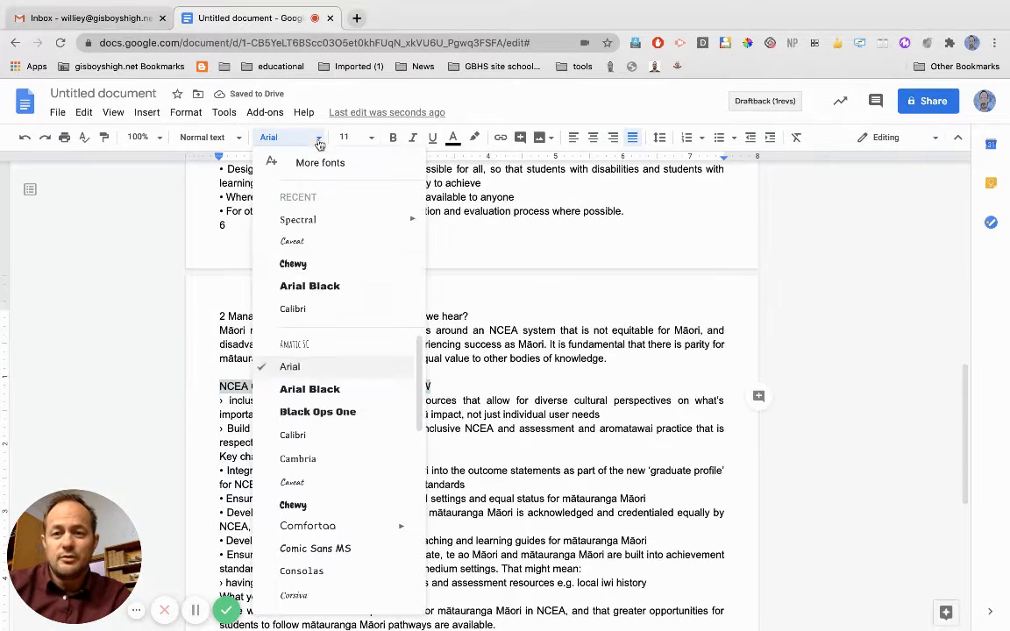
pyautogui.click(225, 138)
pyautogui.moveTo(270, 290)
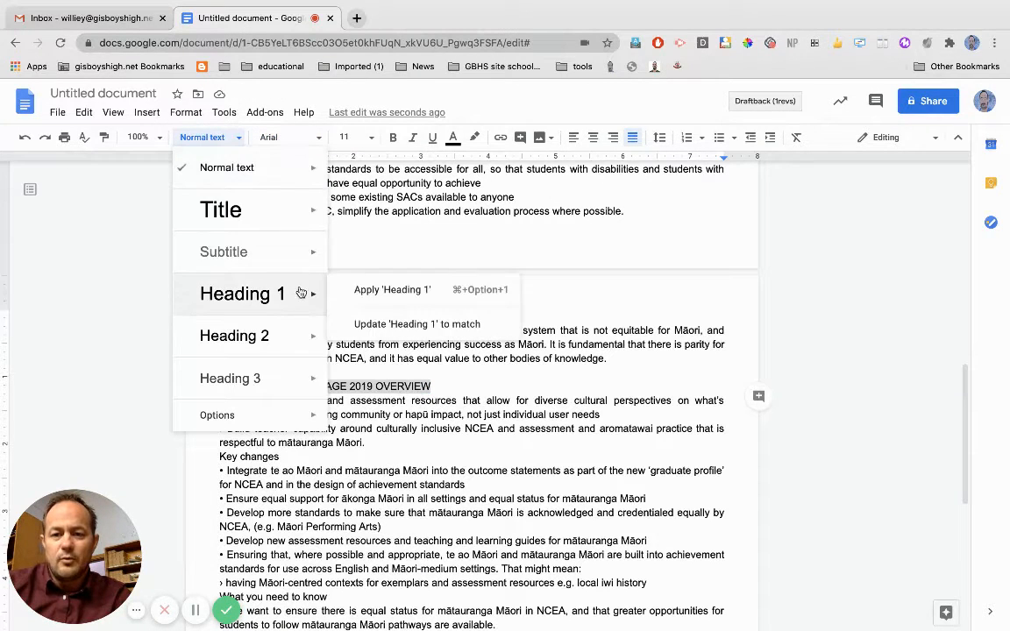
pyautogui.click(338, 289)
# Insert a blank line above the second "Key changes" line, under the NCEA overview, and reword it as "More changes"
pyautogui.scroll(-4, 337, 436)
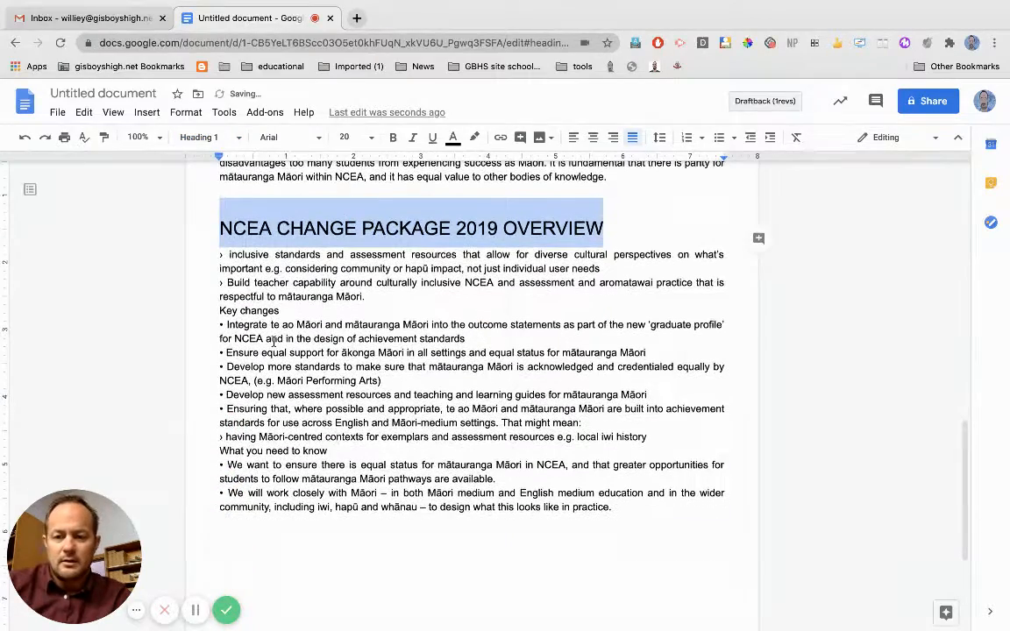
pyautogui.click(220, 310)
pyautogui.press('Return')
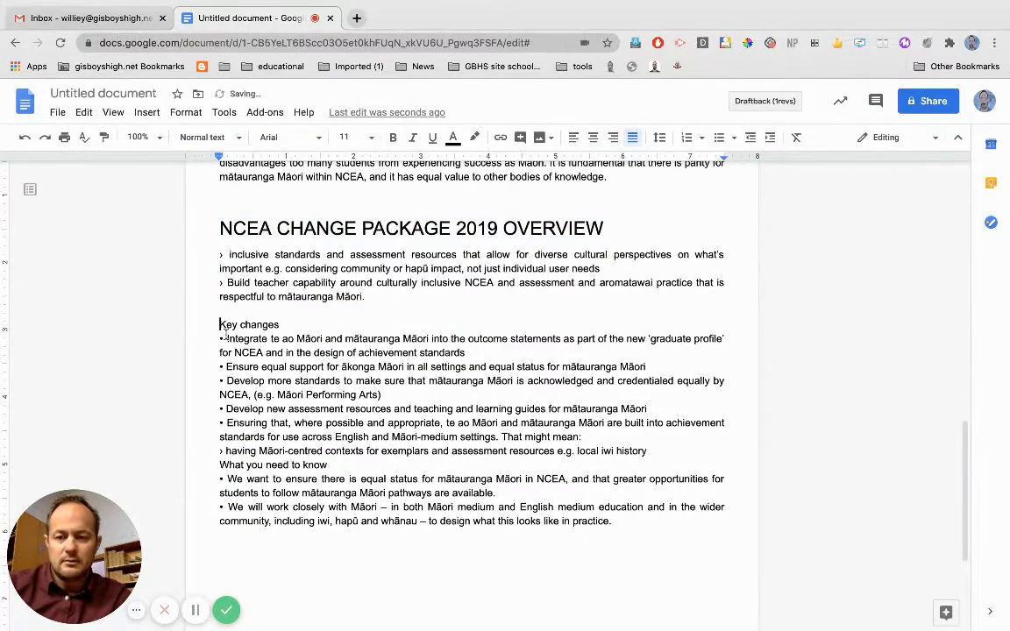
pyautogui.doubleClick(221, 324)
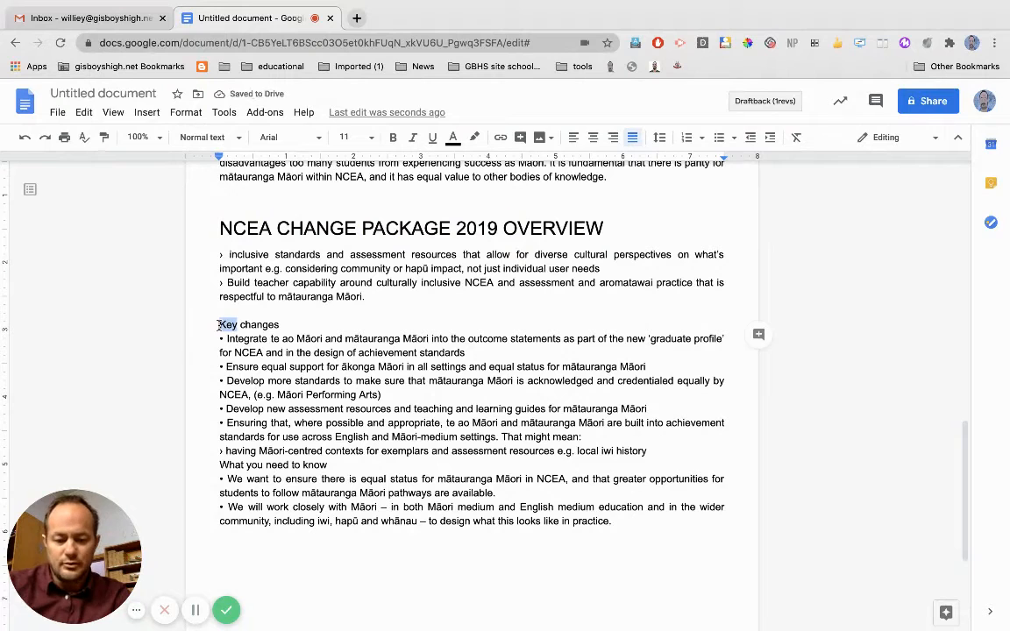
pyautogui.write('More')
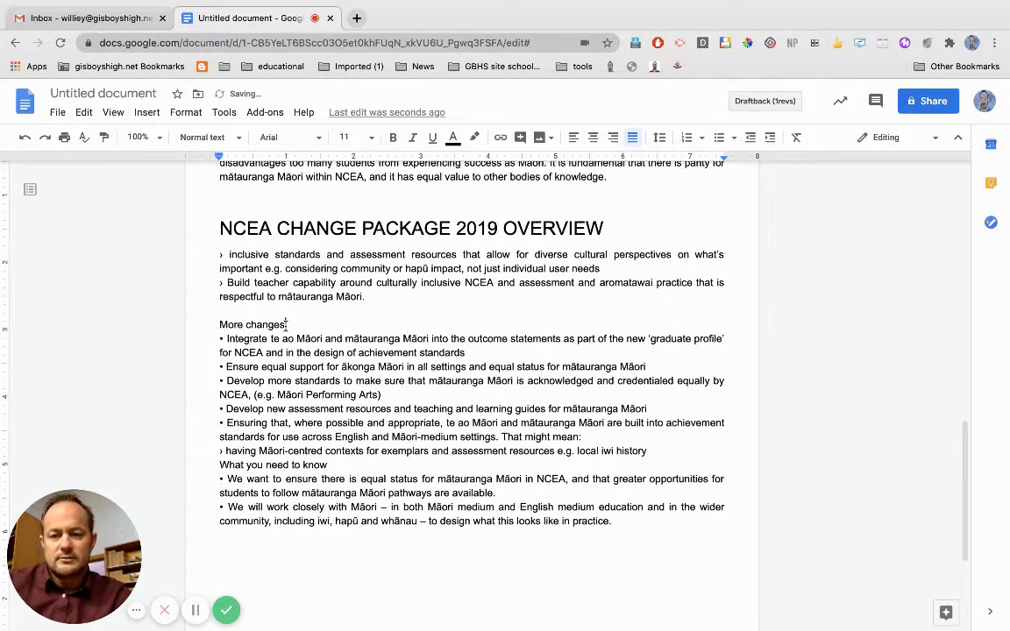
# Apply the Heading 1 style to the "More changes" line
pyautogui.moveTo(284, 324); pyautogui.dragTo(218, 324)
pyautogui.click(240, 139)
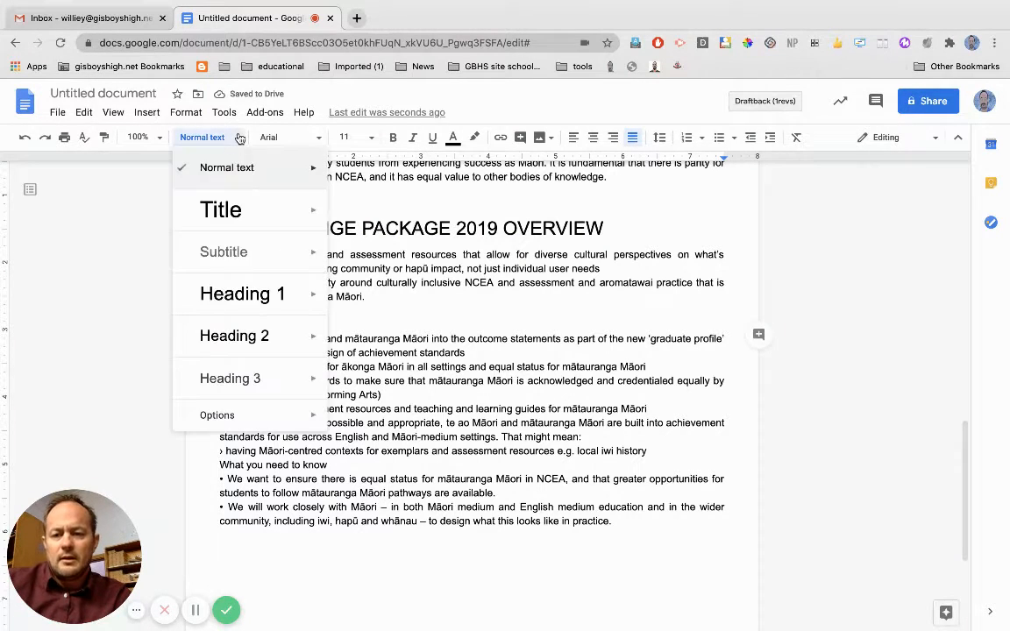
pyautogui.moveTo(271, 294)
pyautogui.click(370, 292)
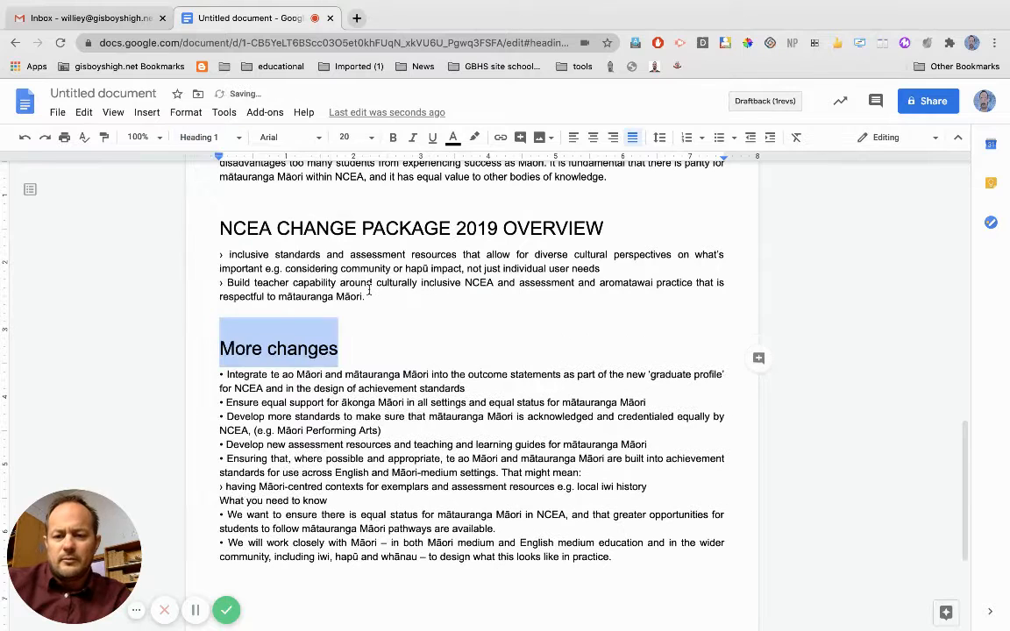
pyautogui.click(393, 344)
# Insert a table of contents with page numbers on the empty line under the "Change Package" title
pyautogui.scroll(20, 393, 343)
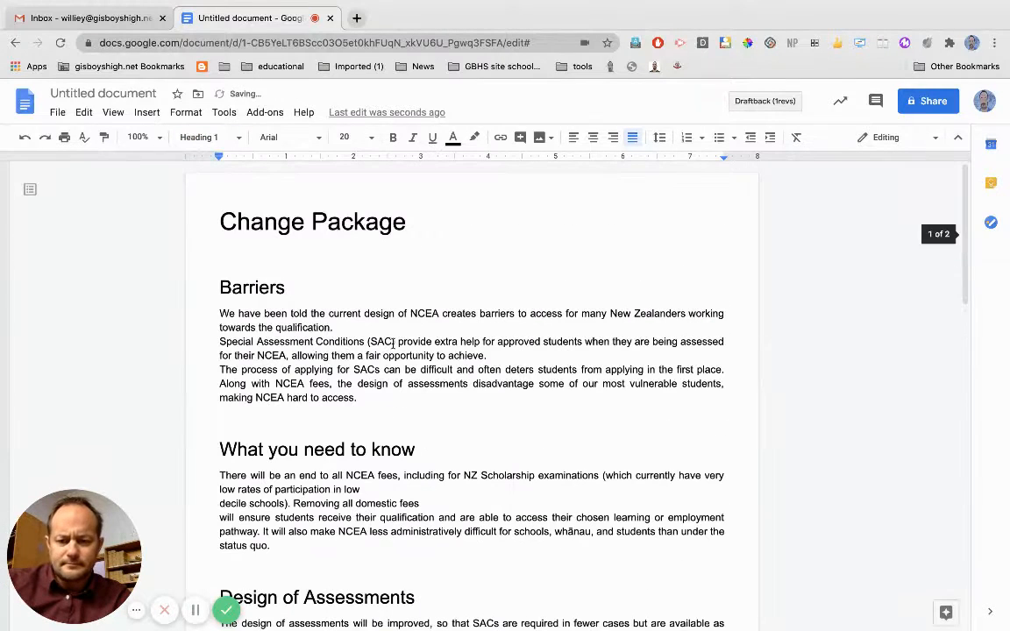
pyautogui.click(220, 255)
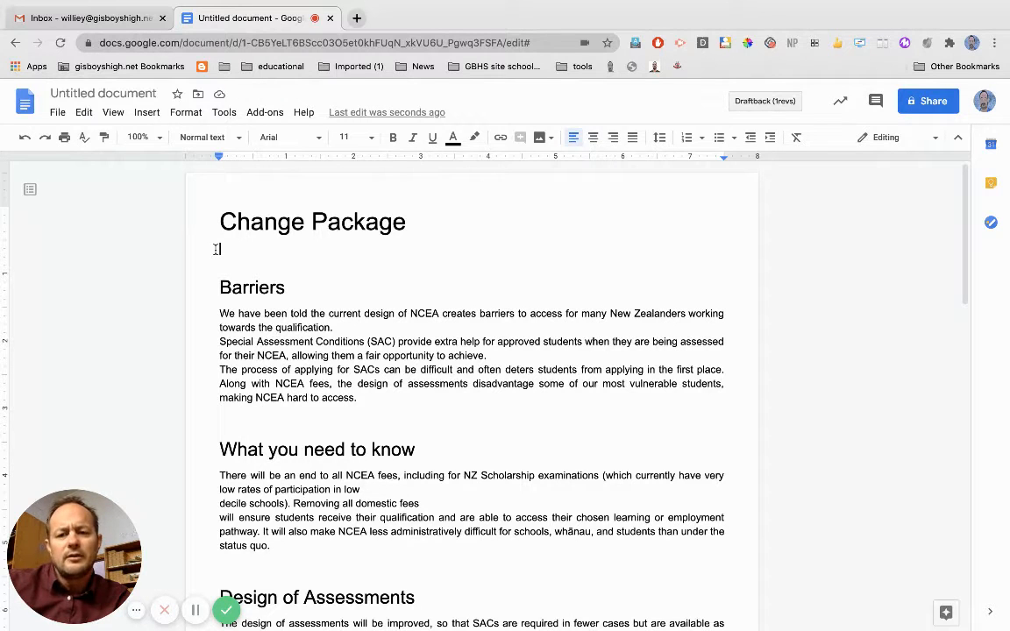
pyautogui.click(149, 114)
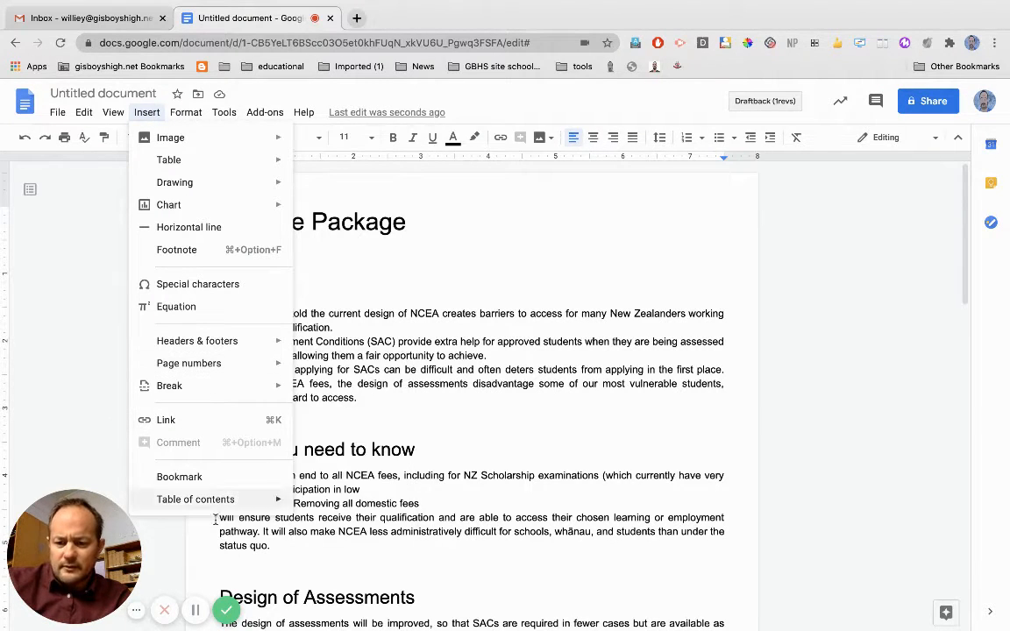
pyautogui.moveTo(226, 500)
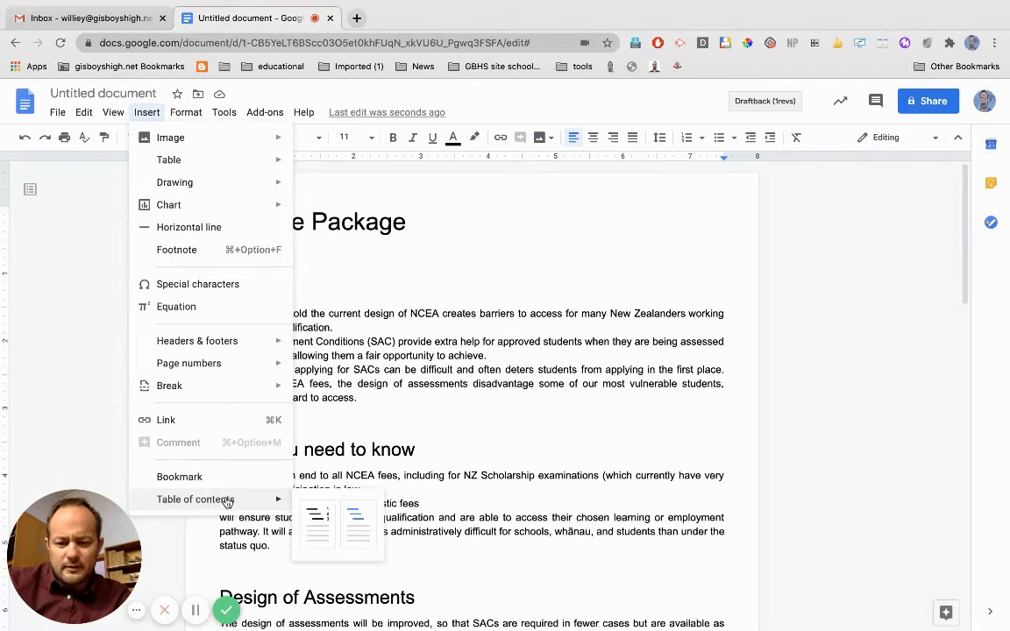
pyautogui.click(315, 519)
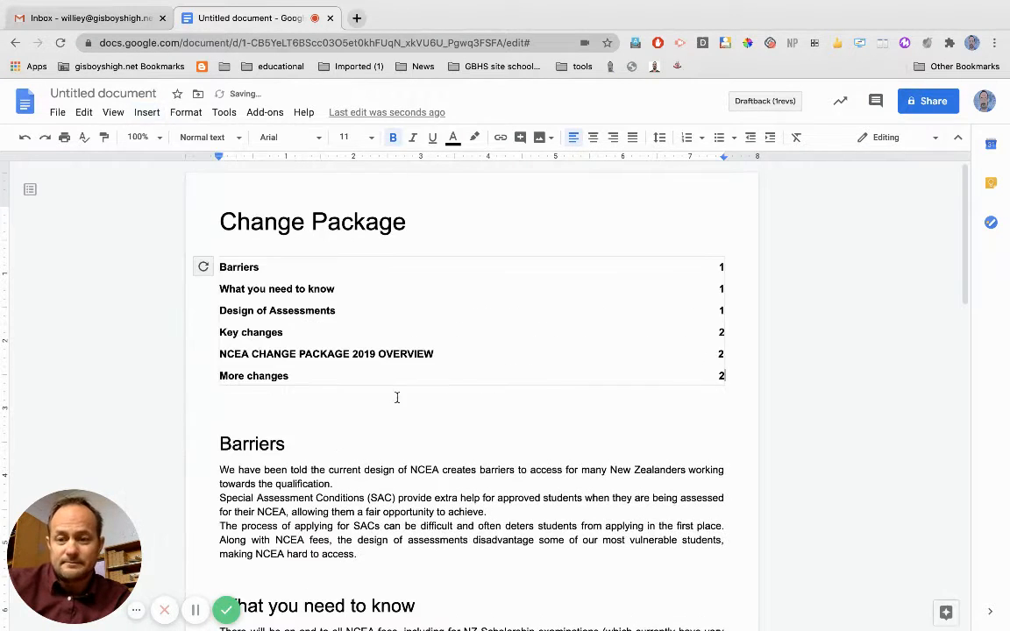
pyautogui.click(528, 413)
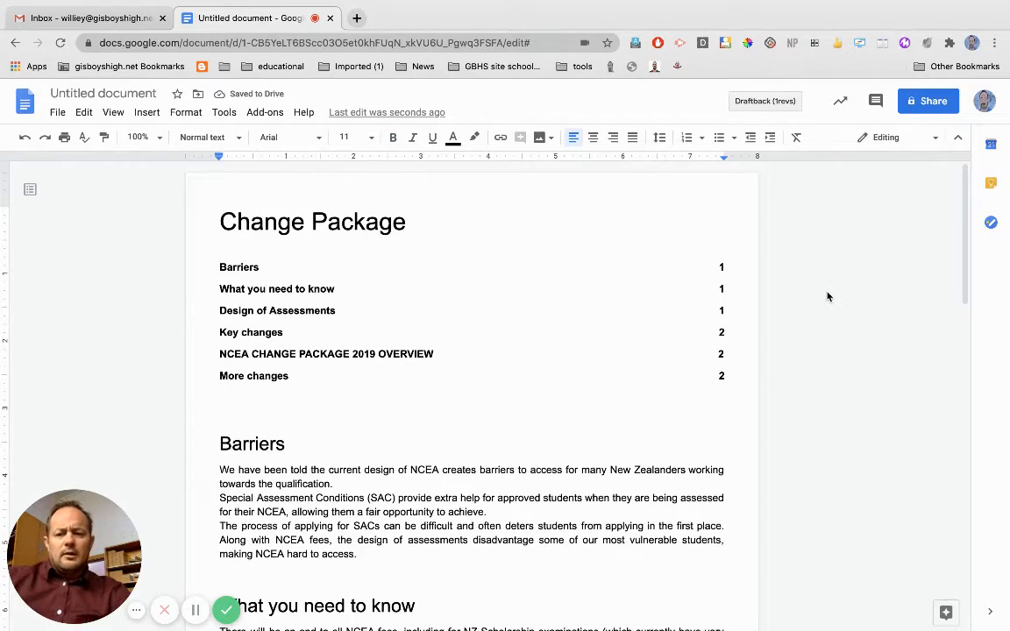
# Compare the table of contents with the headings across both pages of the document
pyautogui.scroll(-5, 819, 367)
pyautogui.scroll(5, 819, 367)
pyautogui.scroll(-1, 819, 367)
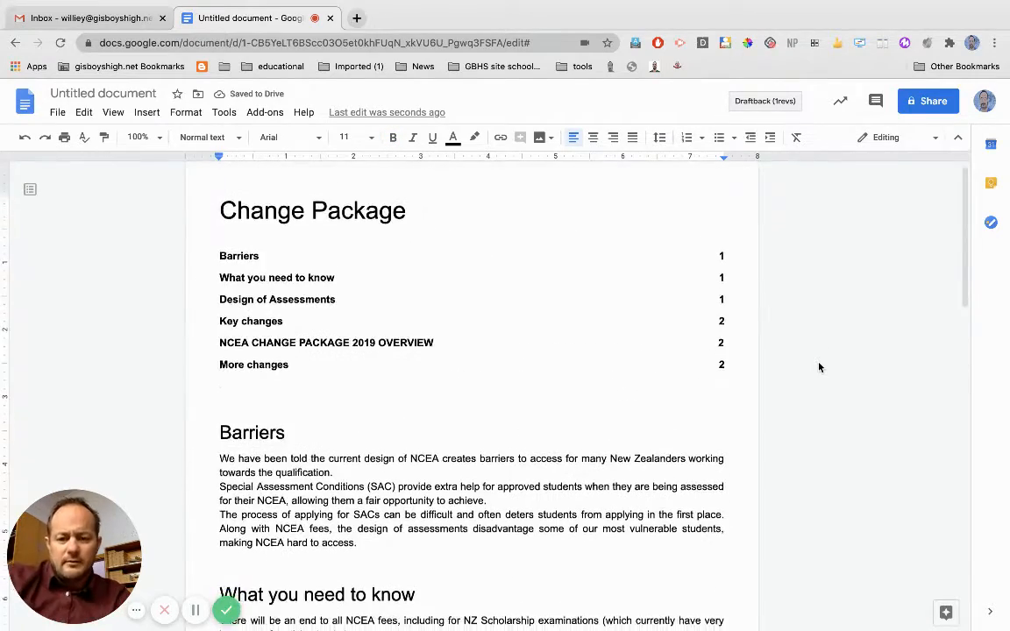
pyautogui.scroll(-8, 819, 366)
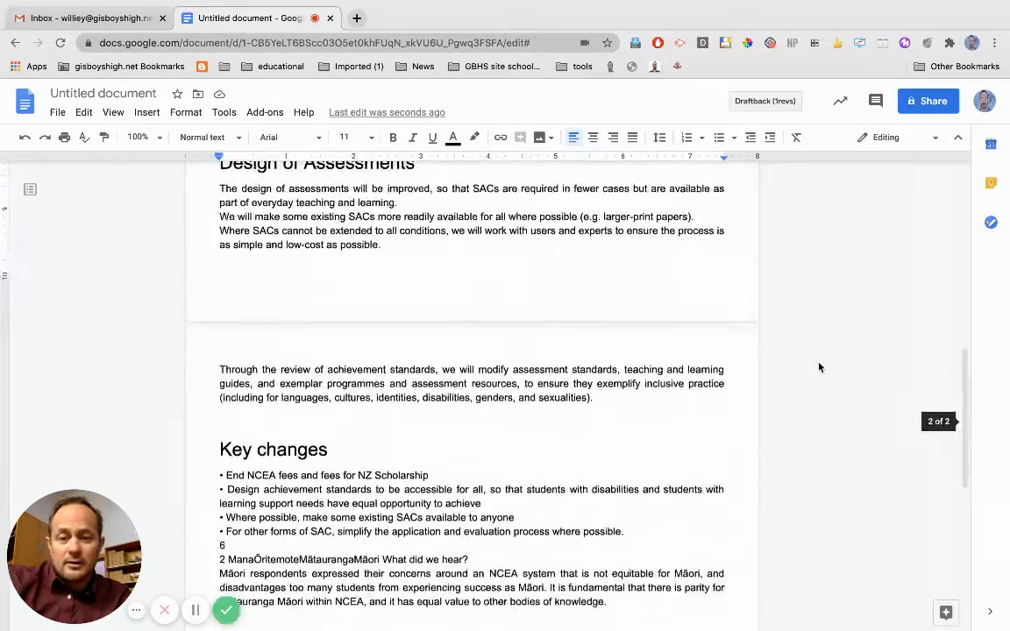
pyautogui.scroll(-3, 819, 366)
pyautogui.scroll(12, 819, 366)
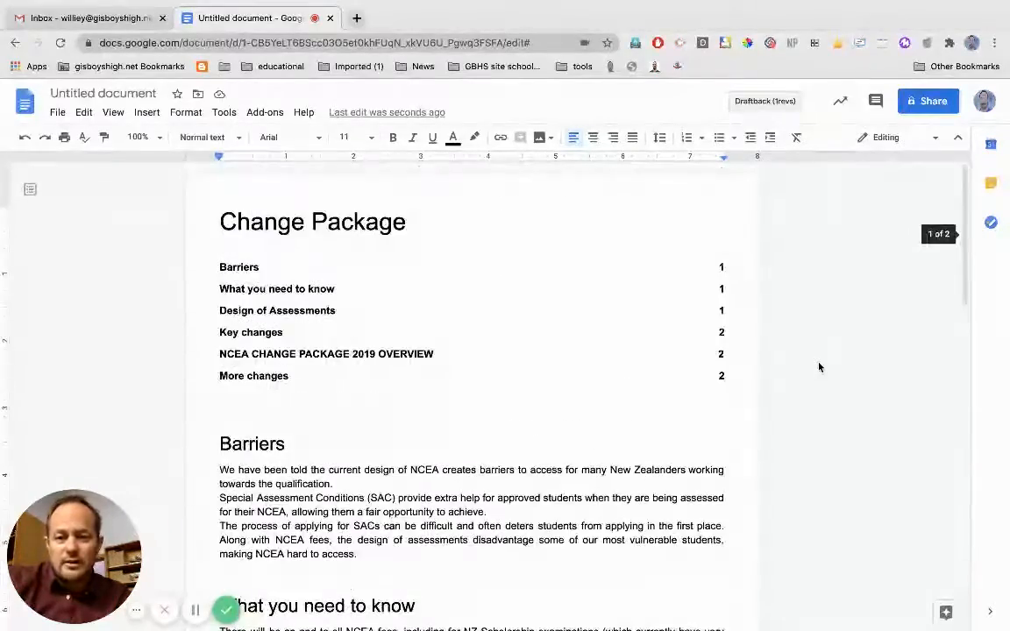
# Follow the table of contents links to the "Barriers" and "NCEA CHANGE PACKAGE 2019 OVERVIEW" headings
pyautogui.click(246, 270)
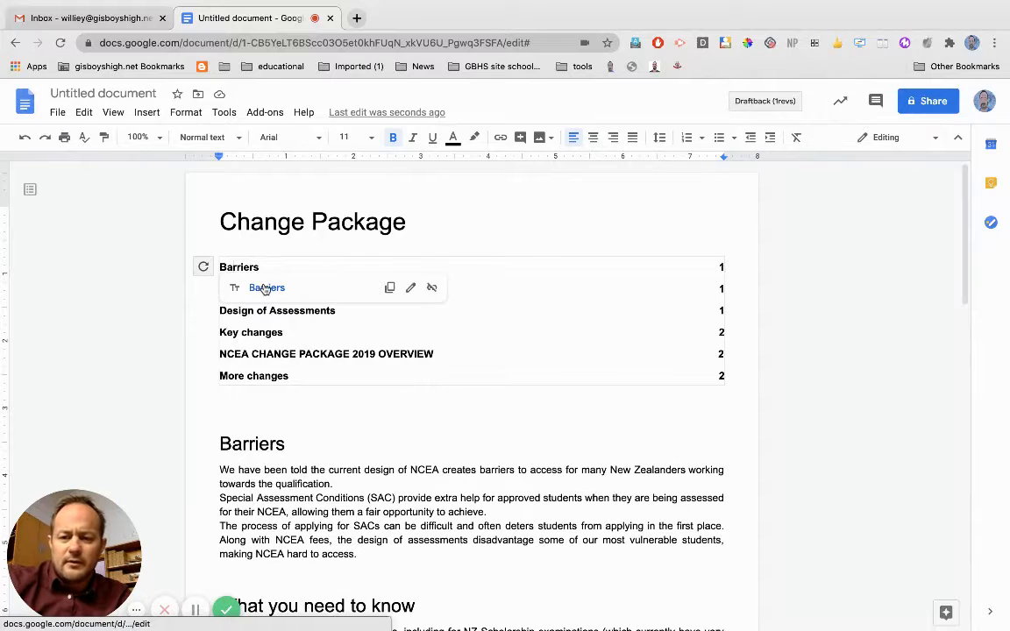
pyautogui.click(263, 288)
pyautogui.click(286, 352)
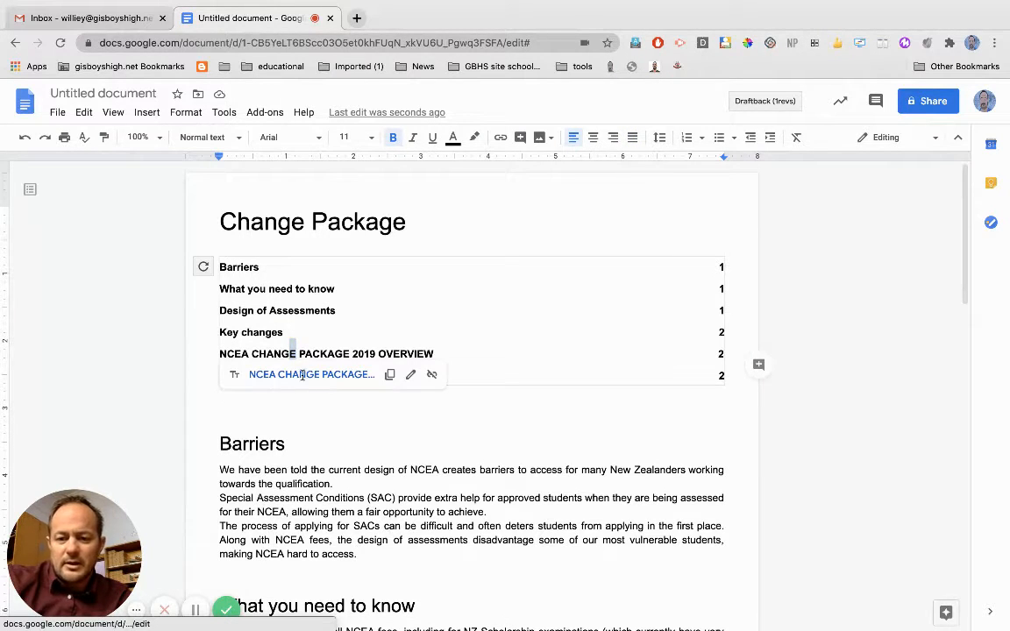
pyautogui.click(303, 375)
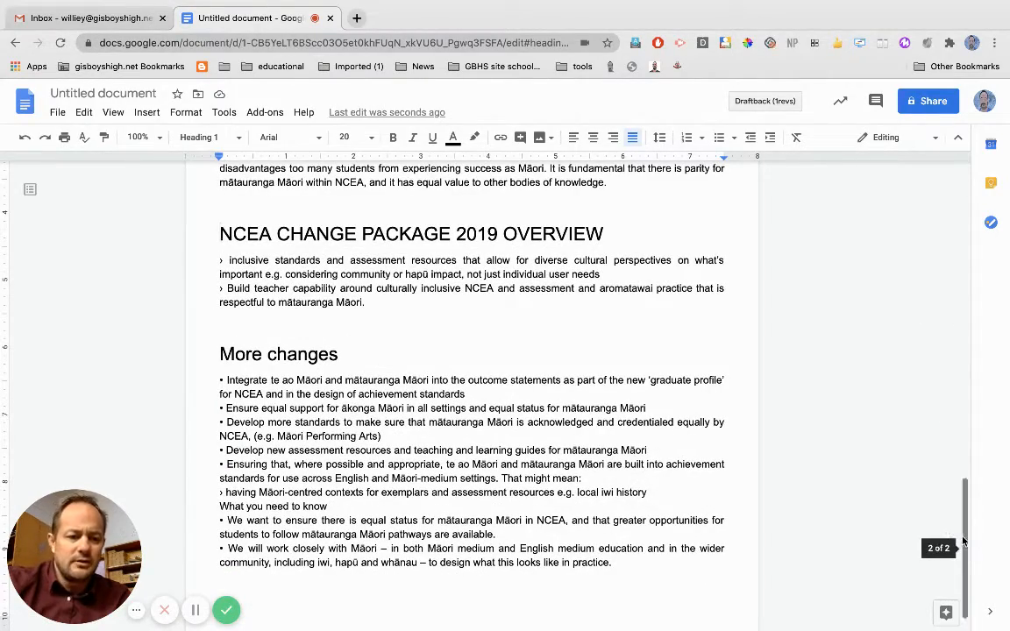
# Review the document from the table of contents down to the "Design of Assessments" and "Key changes" sections
pyautogui.moveTo(964, 538); pyautogui.dragTo(973, 219)
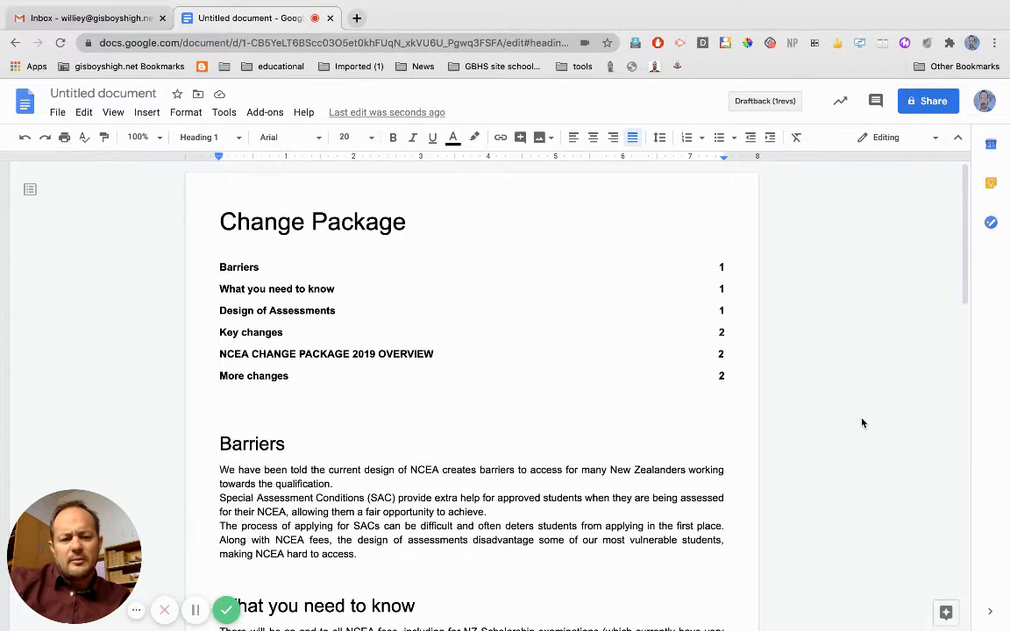
pyautogui.scroll(-1, 862, 422)
pyautogui.scroll(1, 862, 422)
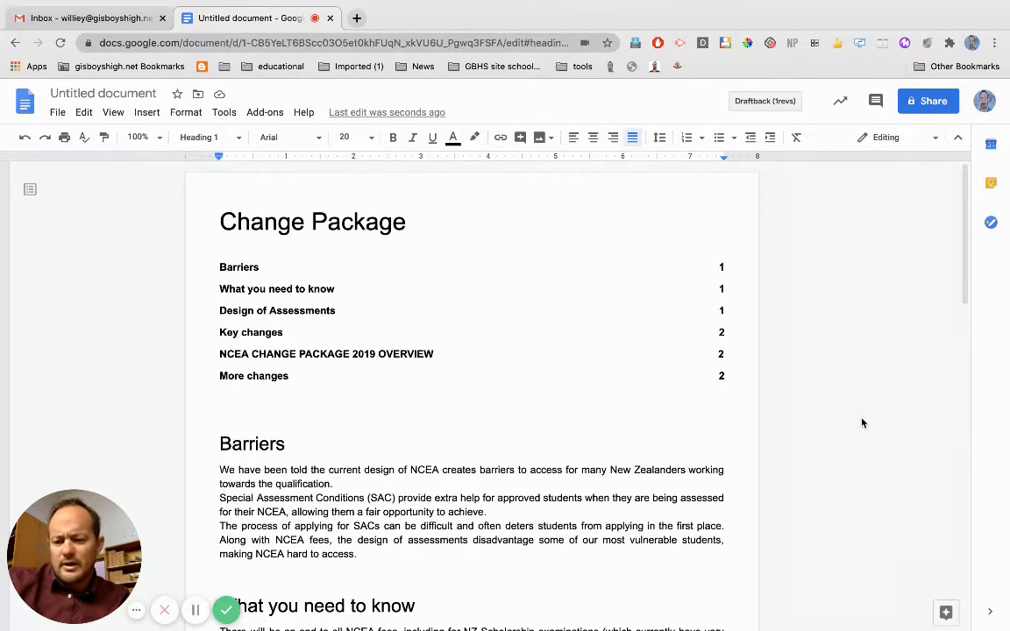
pyautogui.scroll(-10, 862, 422)
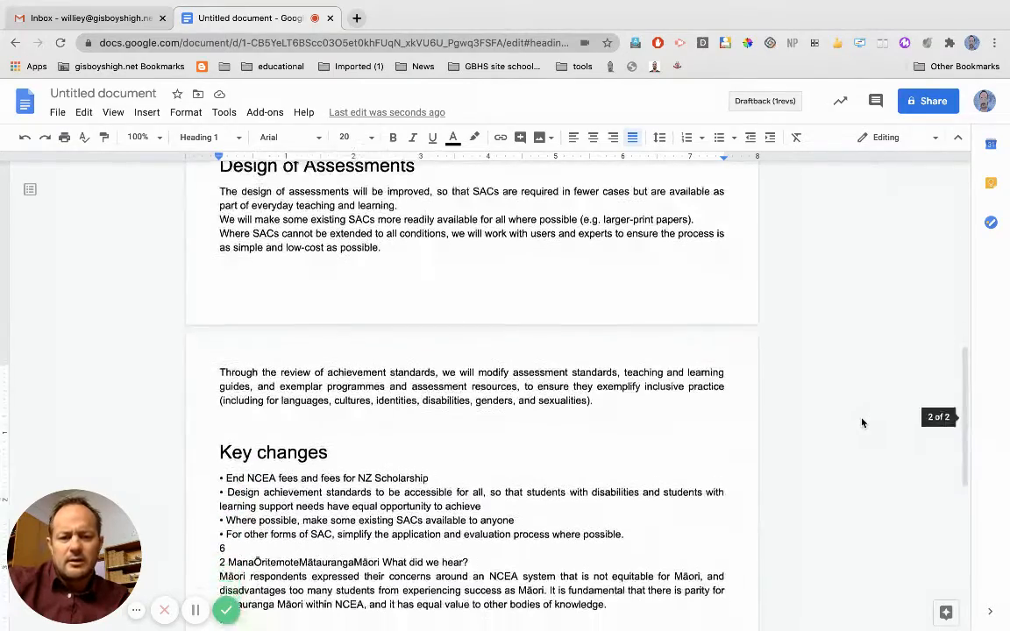
pyautogui.scroll(-1, 862, 423)
pyautogui.scroll(1, 862, 423)
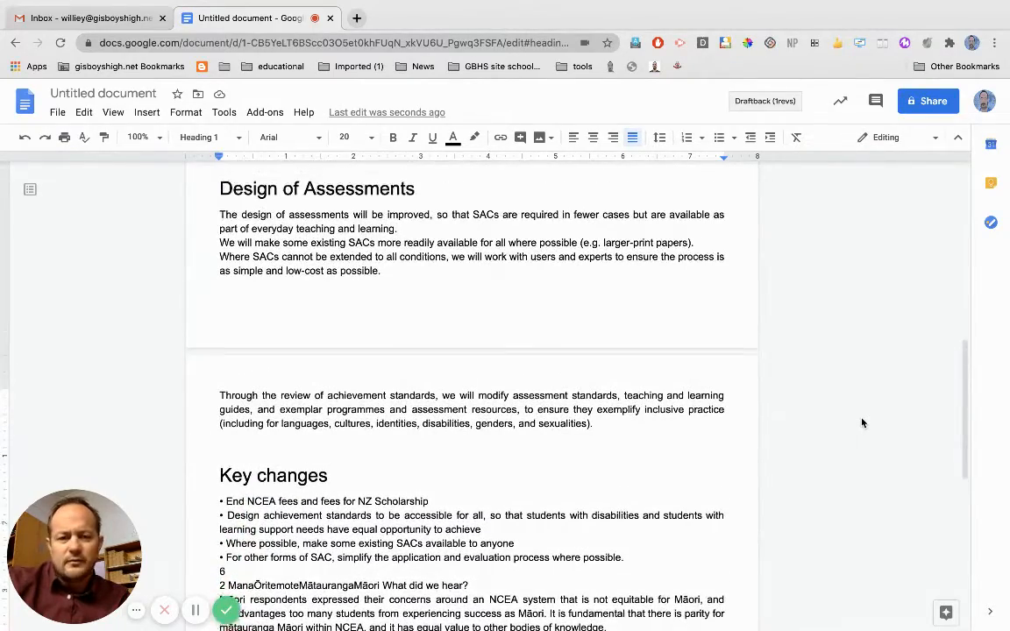
pyautogui.scroll(-1, 862, 422)
pyautogui.scroll(1, 862, 422)
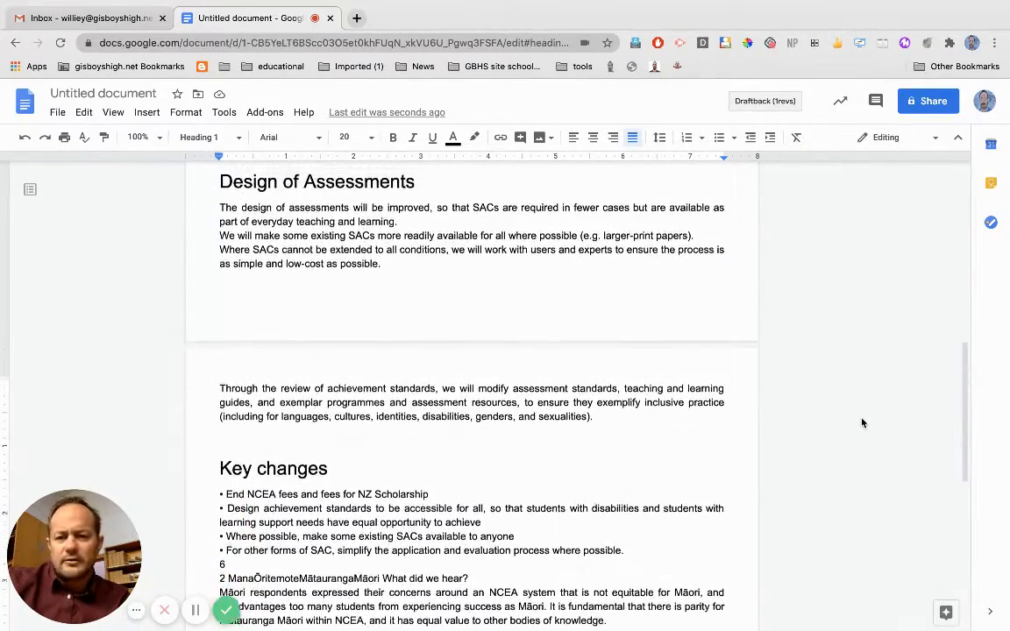
pyautogui.click(218, 207)
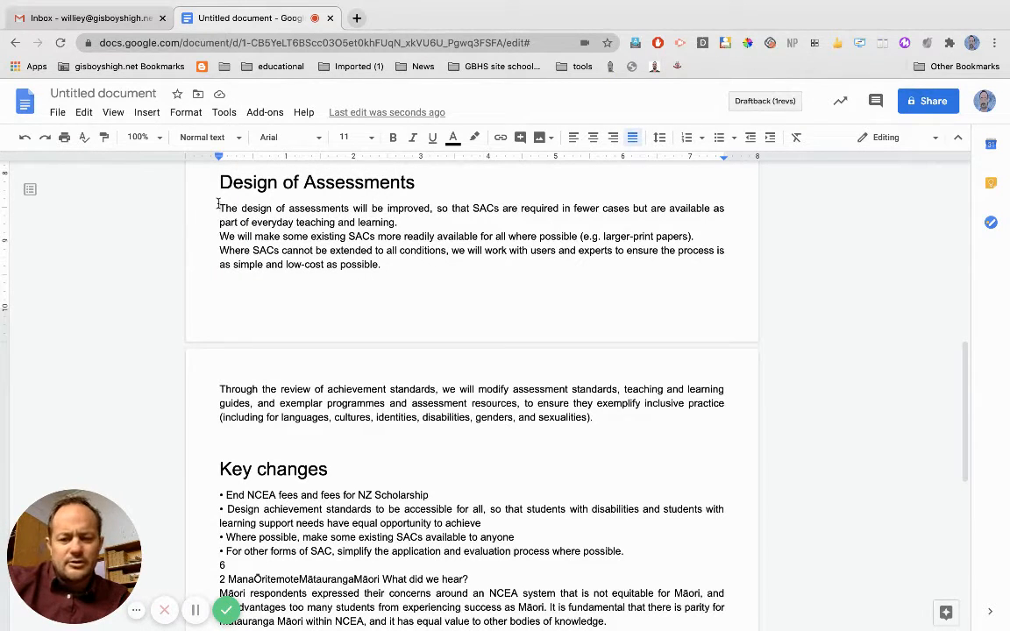
pyautogui.scroll(-4, 272, 294)
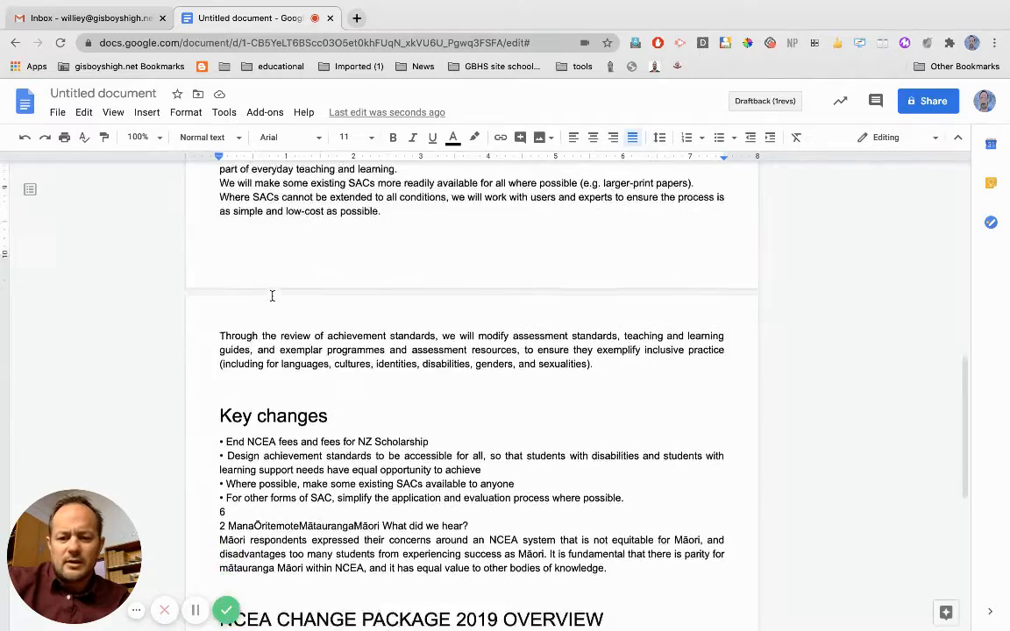
pyautogui.scroll(3, 272, 294)
pyautogui.scroll(1, 271, 295)
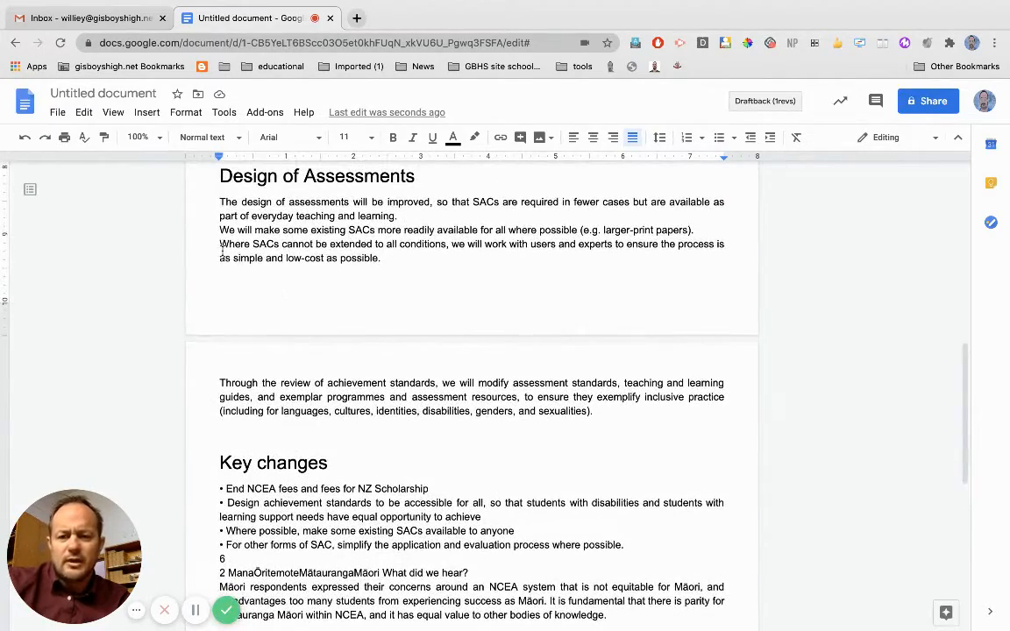
pyautogui.moveTo(218, 230); pyautogui.dragTo(393, 257)
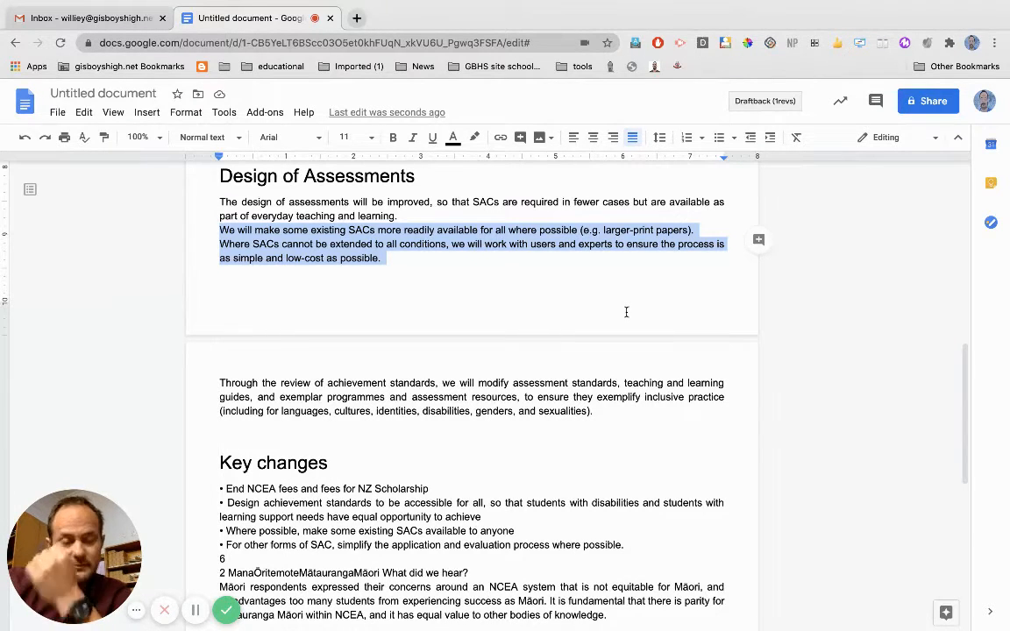
pyautogui.click(759, 241)
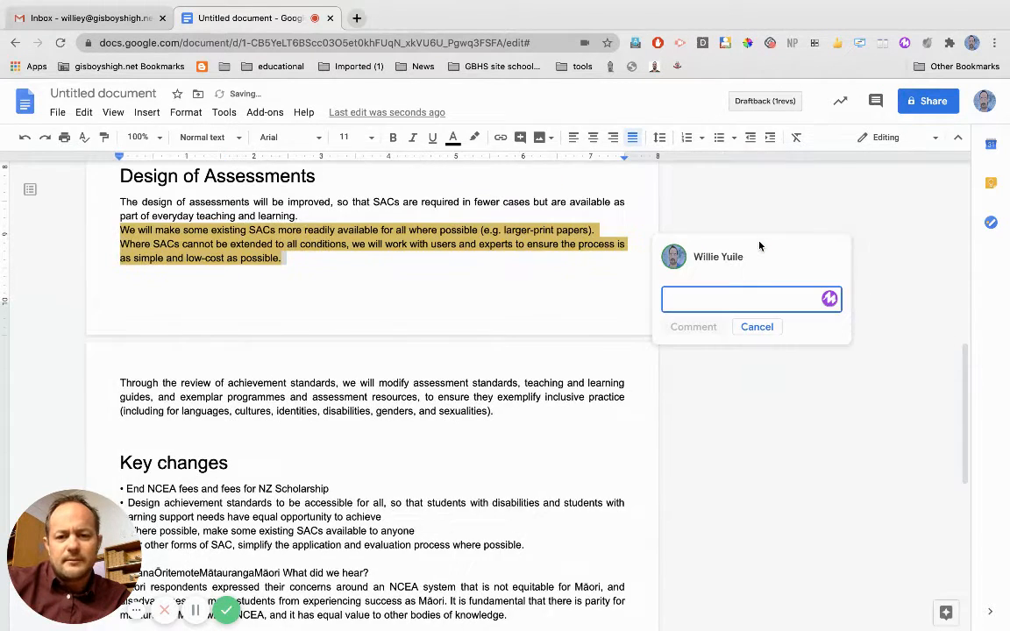
pyautogui.click(147, 112)
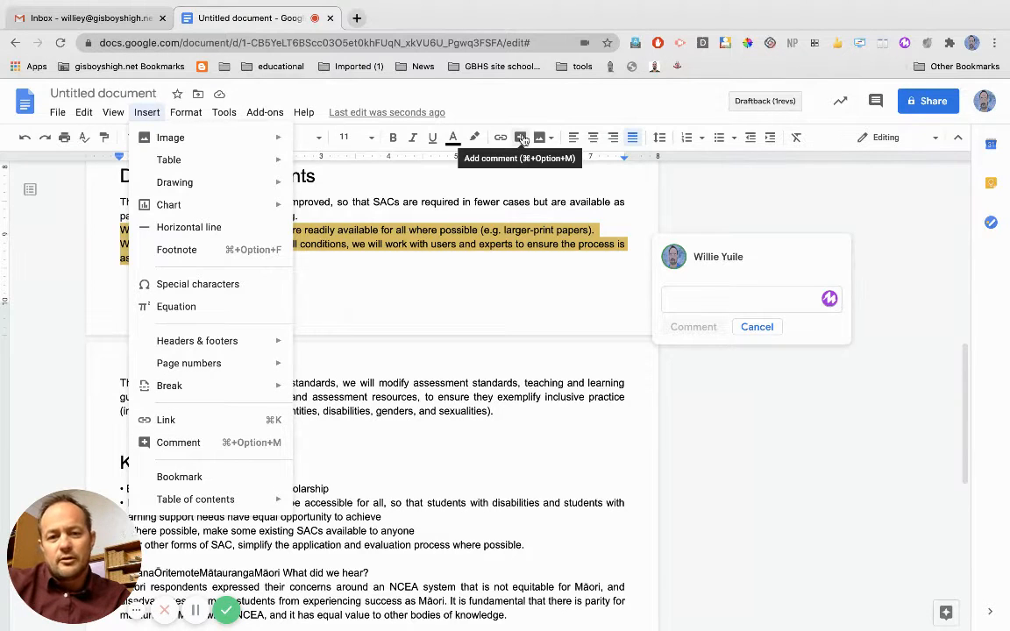
pyautogui.click(660, 165)
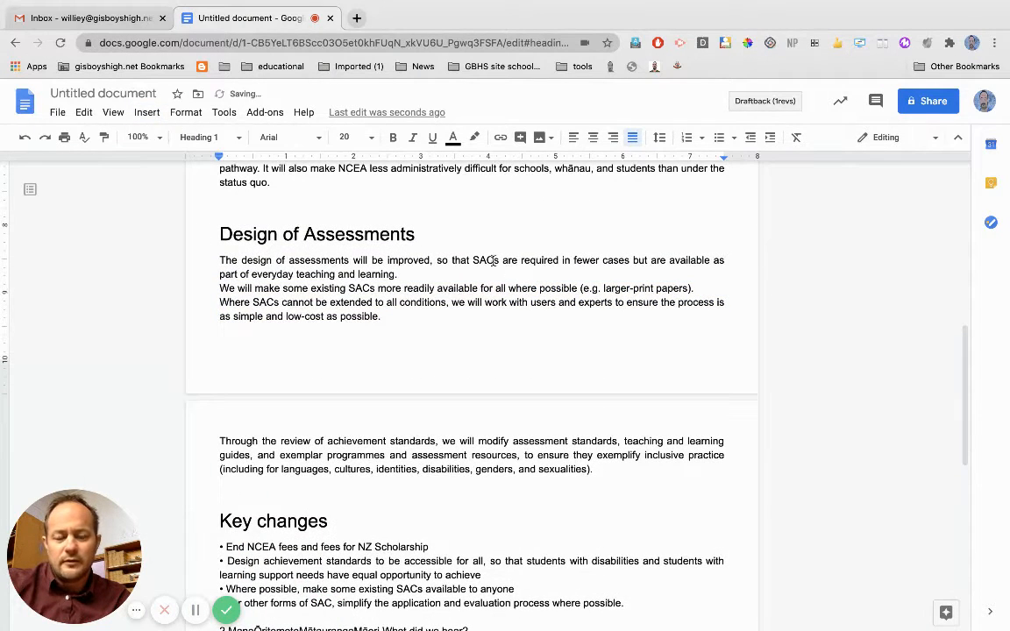
# Start a comment on all the first-page text under the "Design of Assessments" heading and mention a colleague from the suggested contacts
pyautogui.moveTo(219, 261); pyautogui.dragTo(410, 317)
pyautogui.click(758, 270)
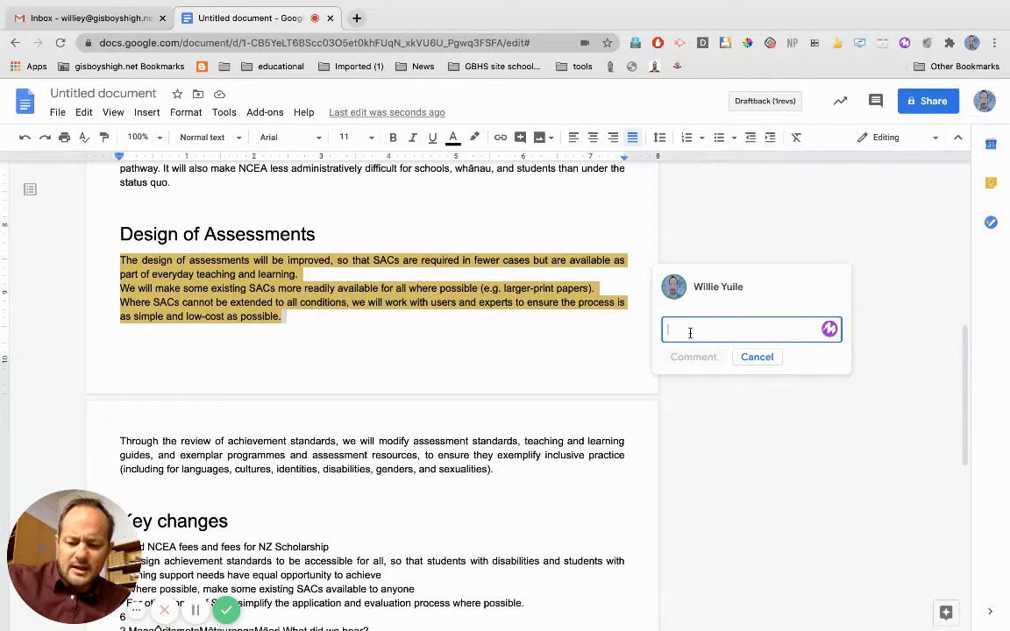
pyautogui.write('@')
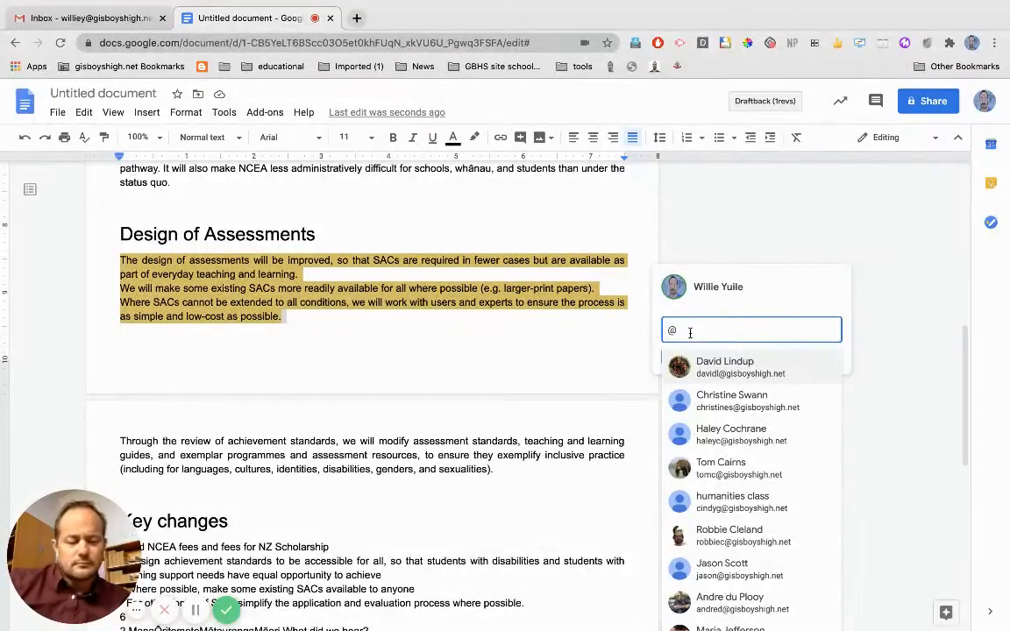
pyautogui.scroll(-4, 722, 498)
pyautogui.scroll(3, 722, 498)
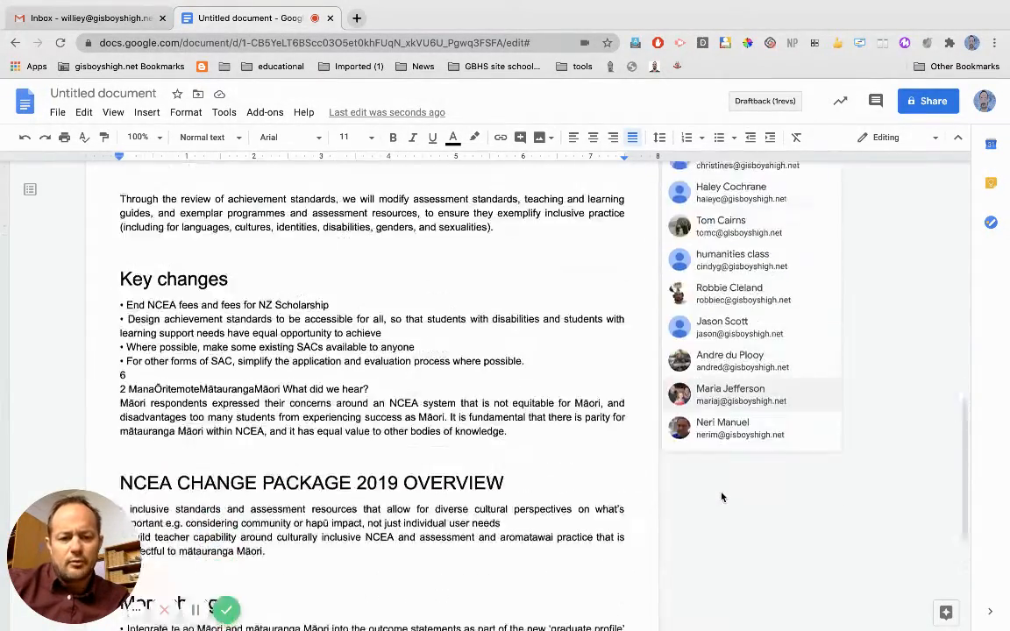
pyautogui.scroll(-1, 722, 498)
pyautogui.scroll(1, 722, 498)
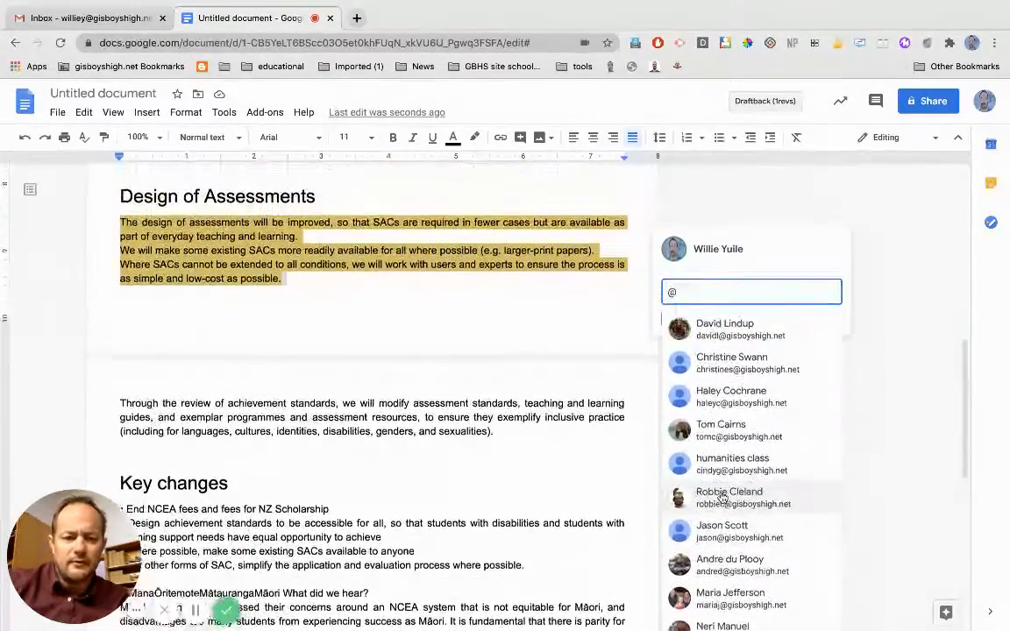
pyautogui.scroll(-2, 723, 498)
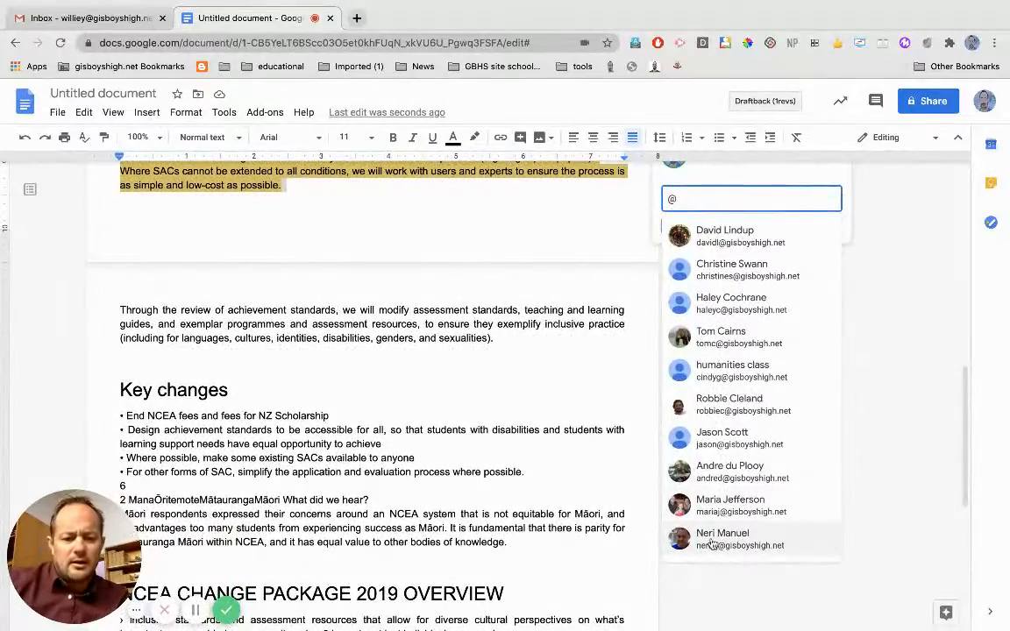
pyautogui.click(715, 537)
pyautogui.scroll(3, 714, 536)
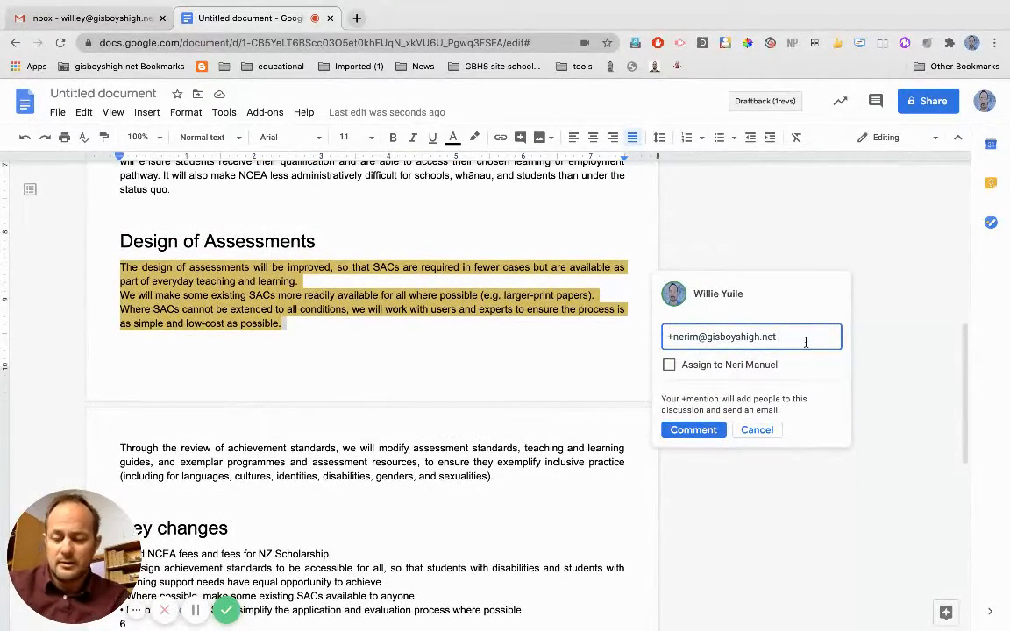
# Write "Can you please paraphrase this section?" after the mention and mark the comment as assigned to that colleague, cancelling it without posting
pyautogui.write('Can y')
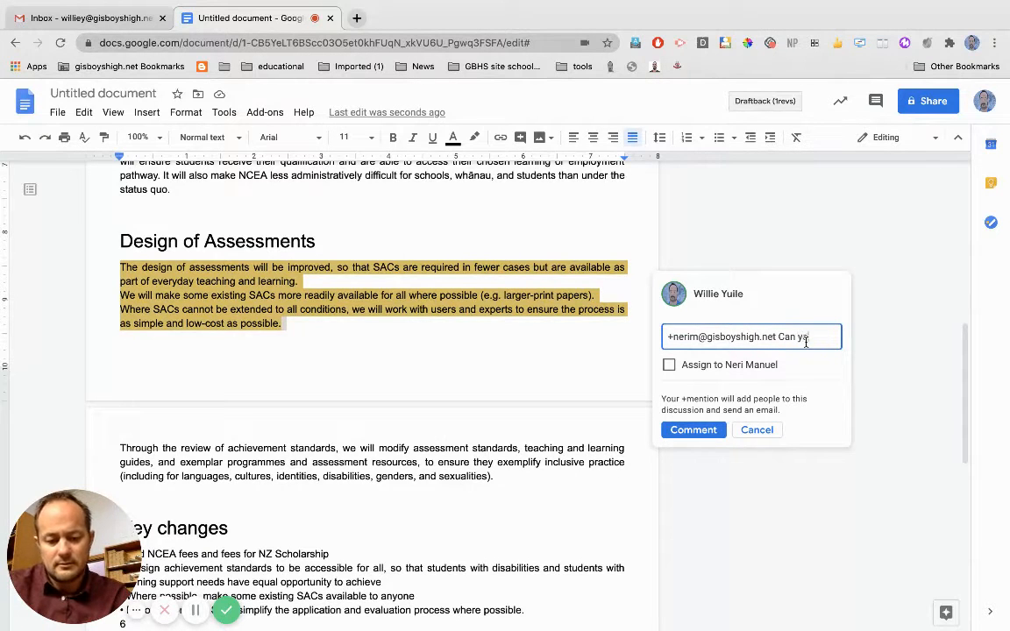
pyautogui.write('ou please')
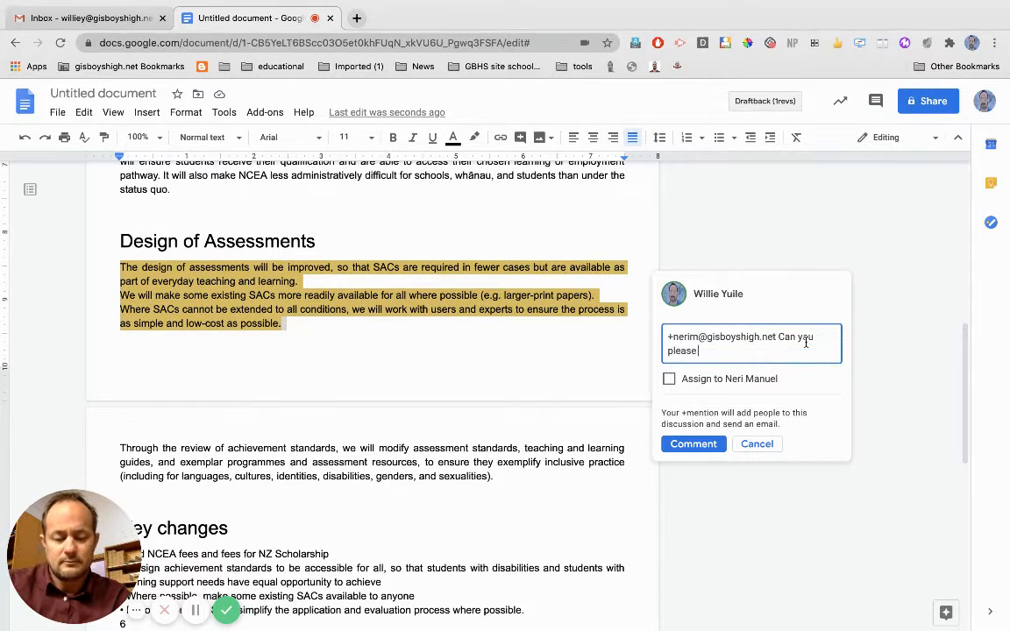
pyautogui.write(' p')
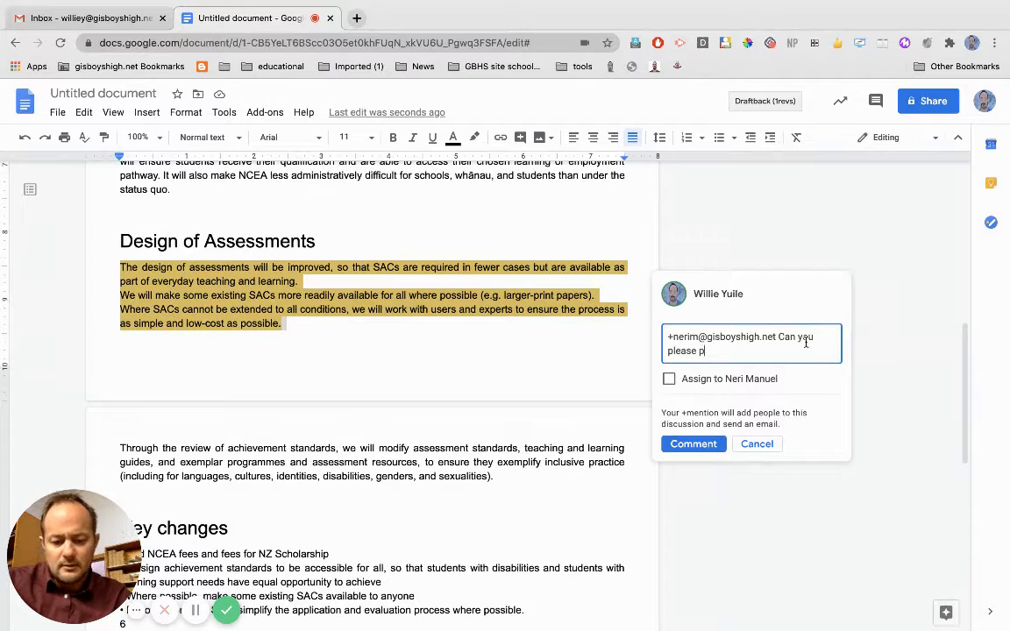
pyautogui.write('araphra')
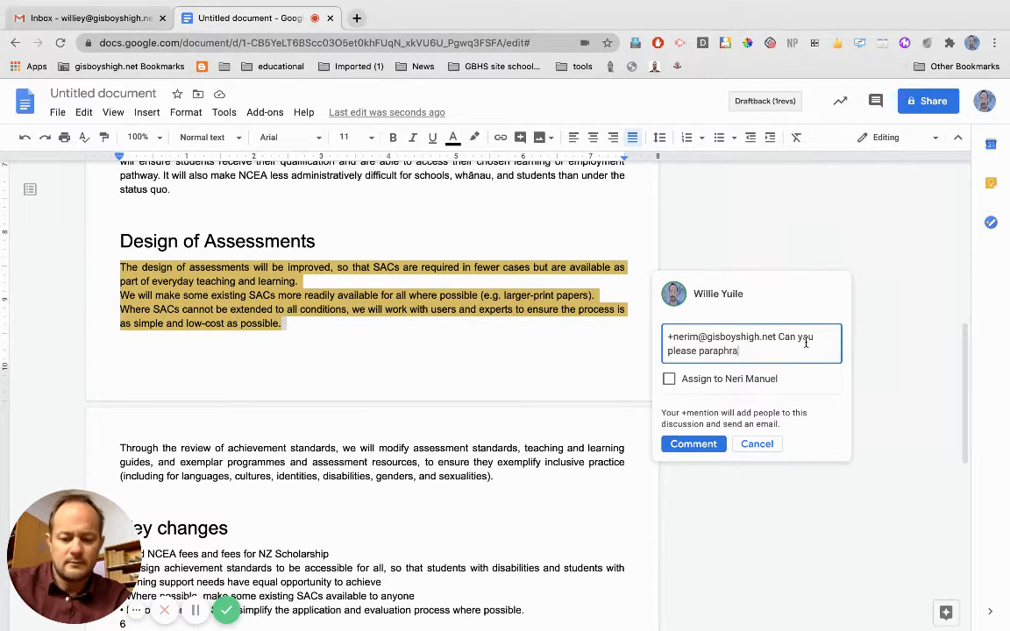
pyautogui.write('se this sec')
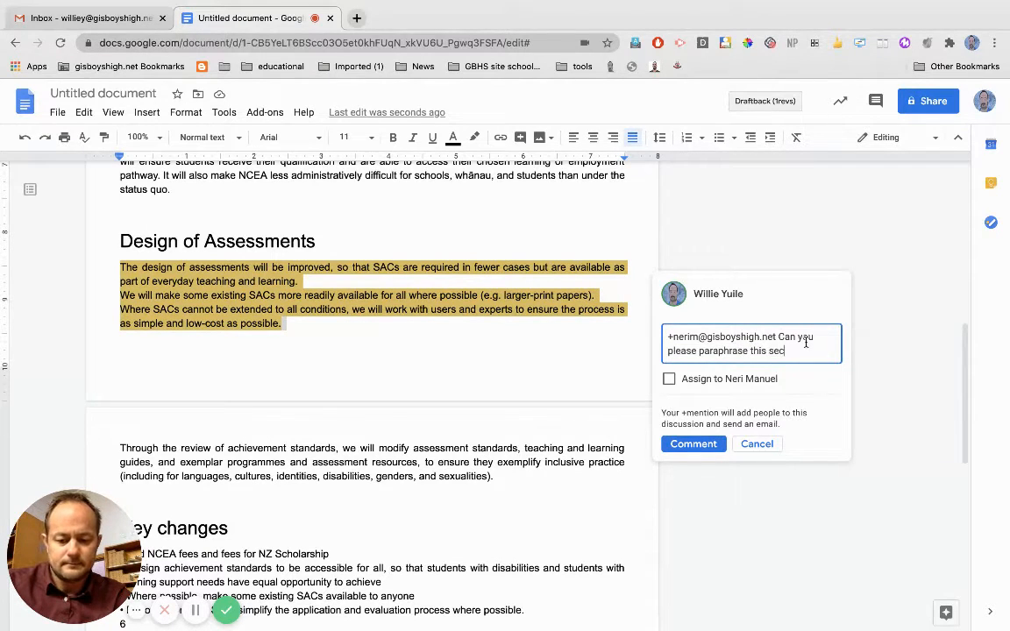
pyautogui.write('tion')
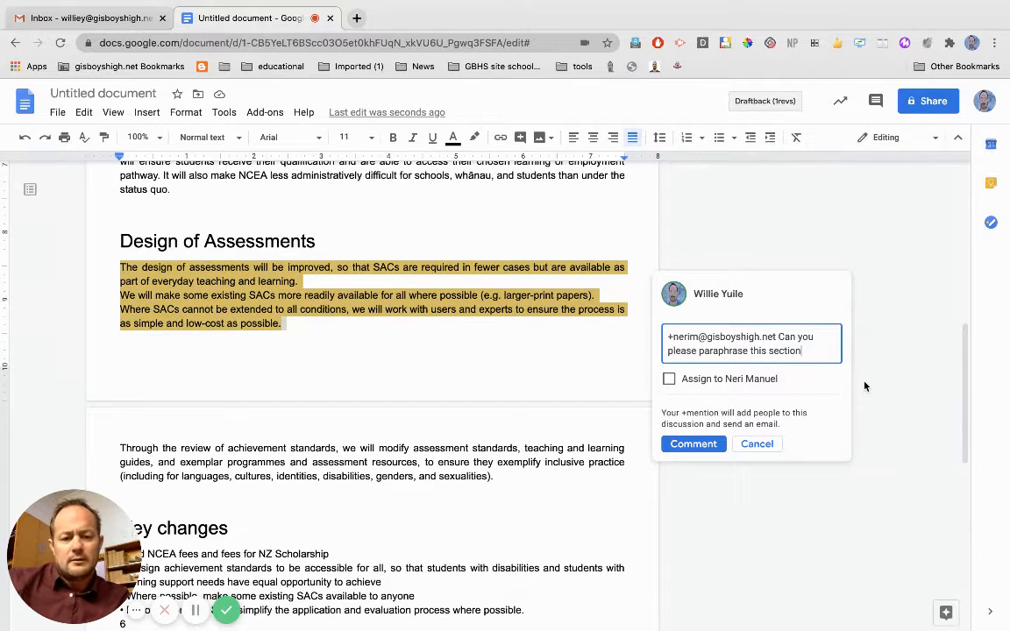
pyautogui.write('?')
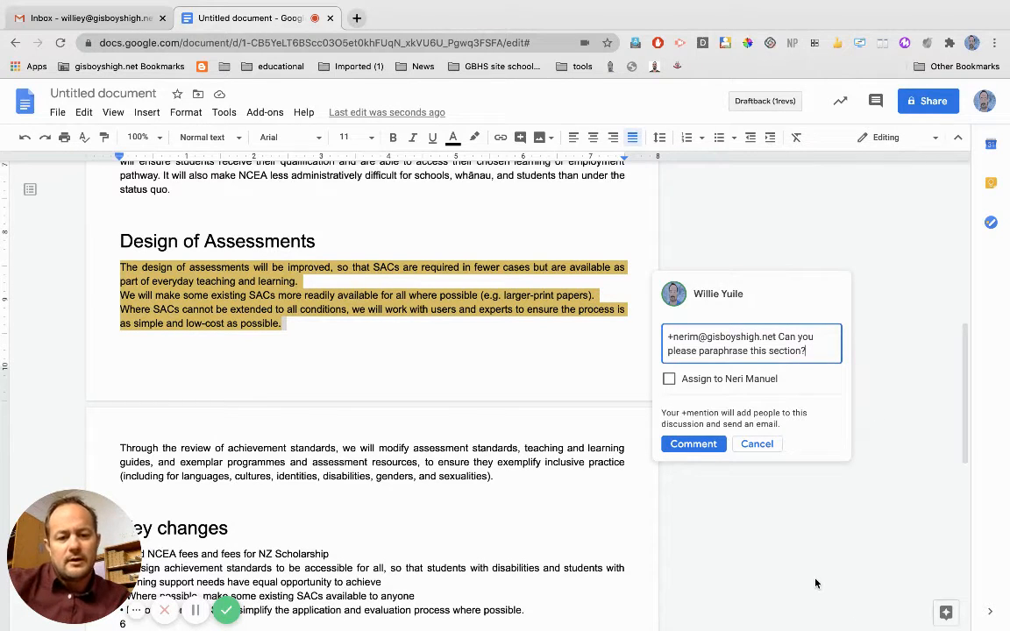
pyautogui.click(670, 380)
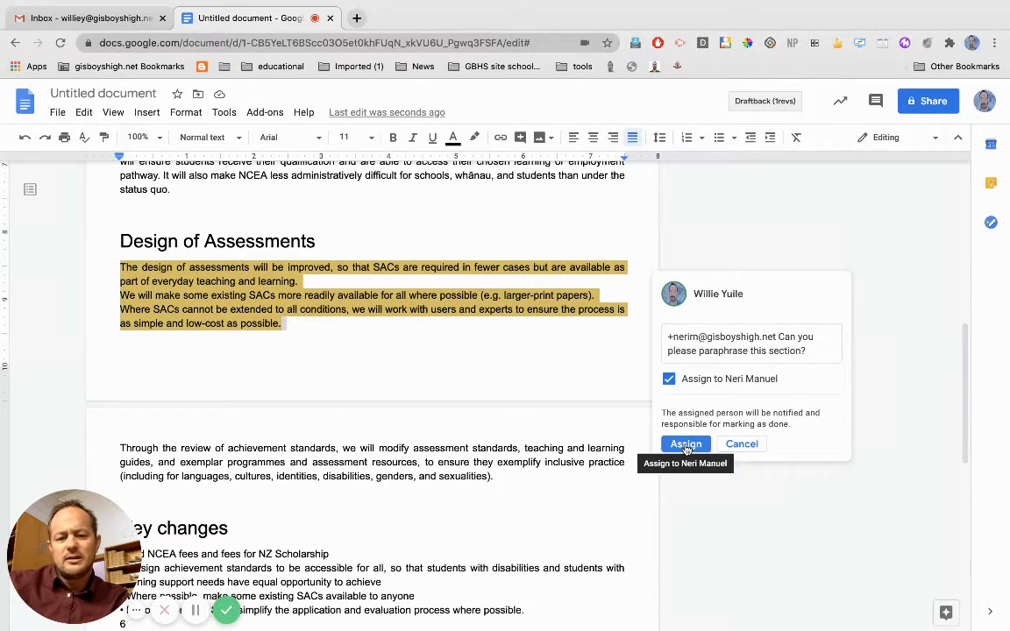
pyautogui.click(747, 444)
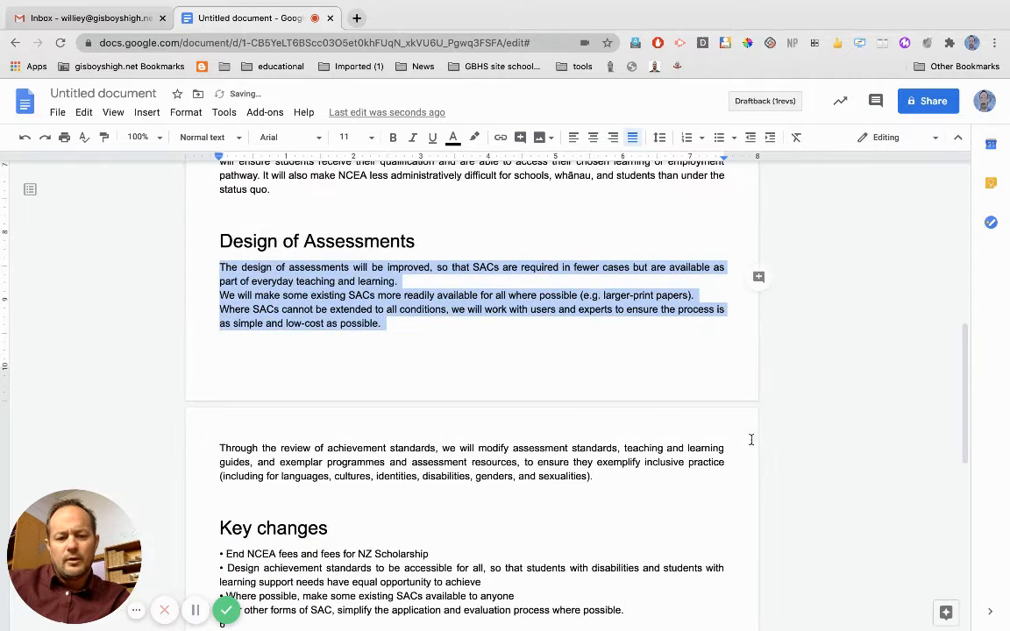
pyautogui.click(767, 278)
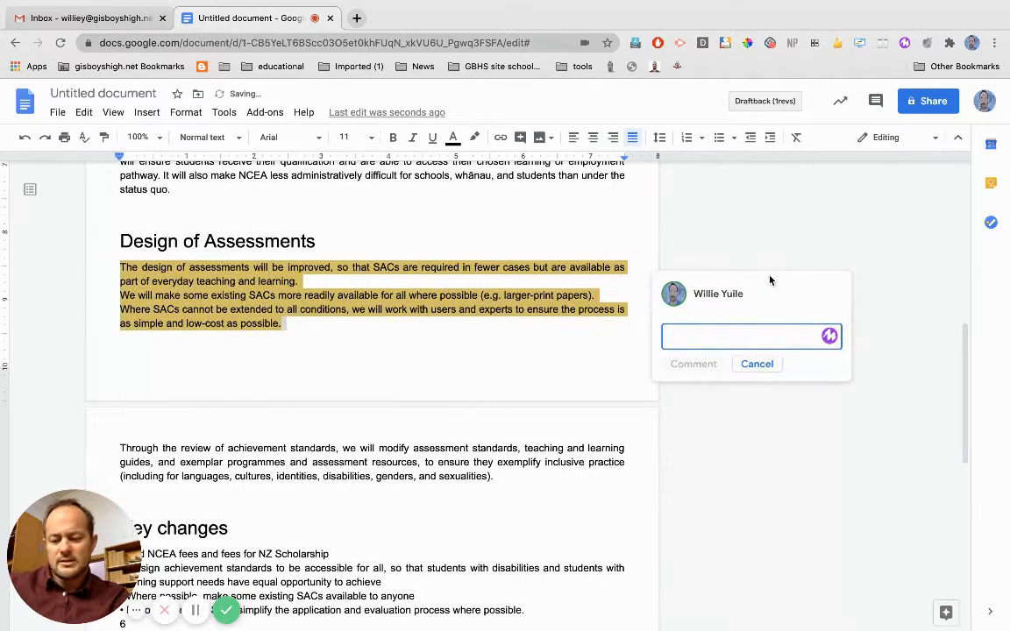
pyautogui.write('@')
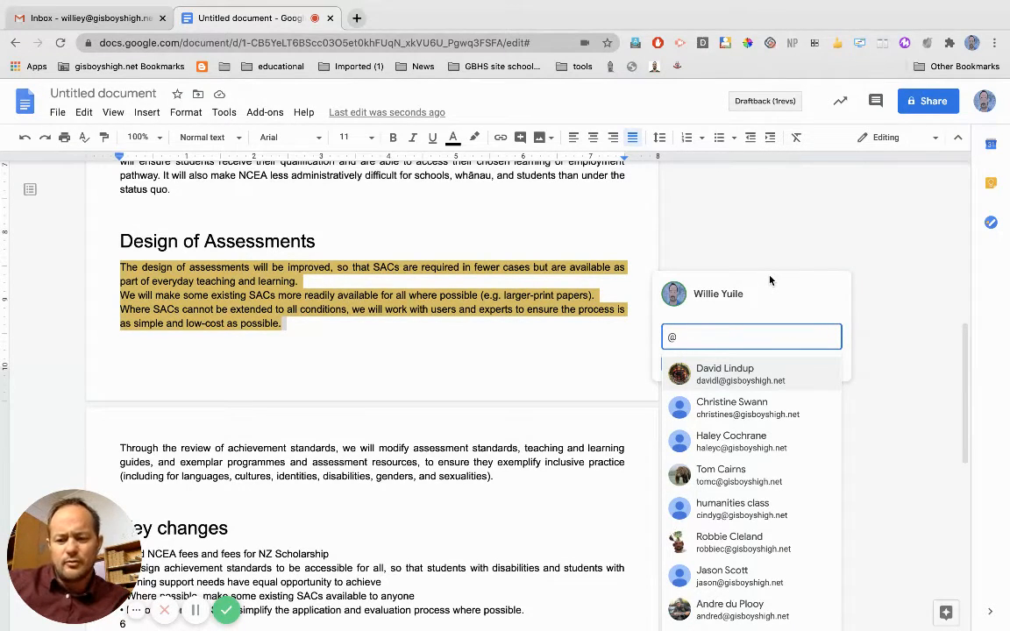
pyautogui.press('BackSpace')
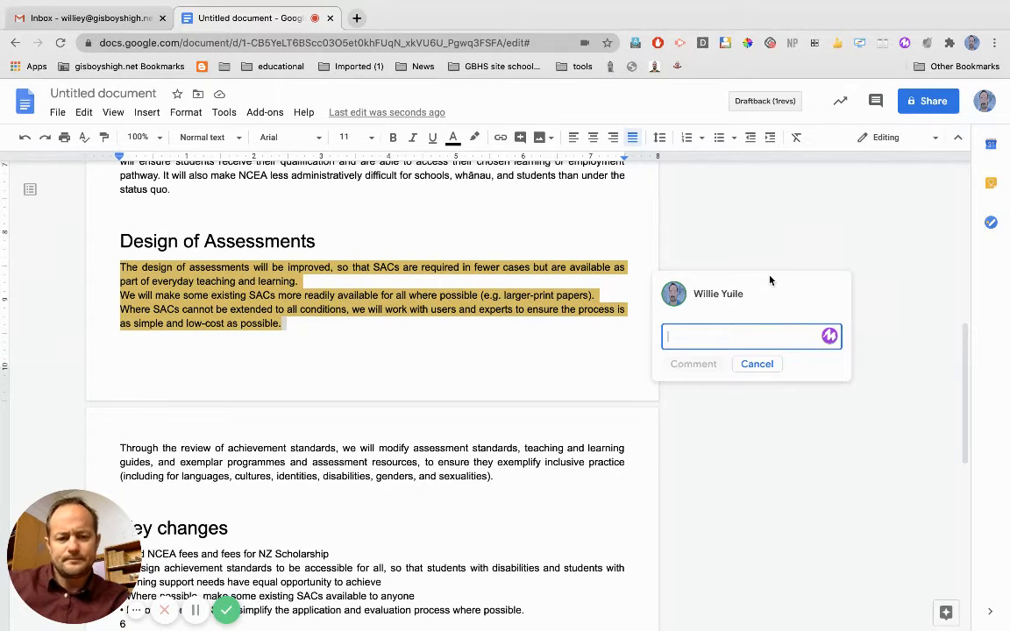
pyautogui.click(760, 367)
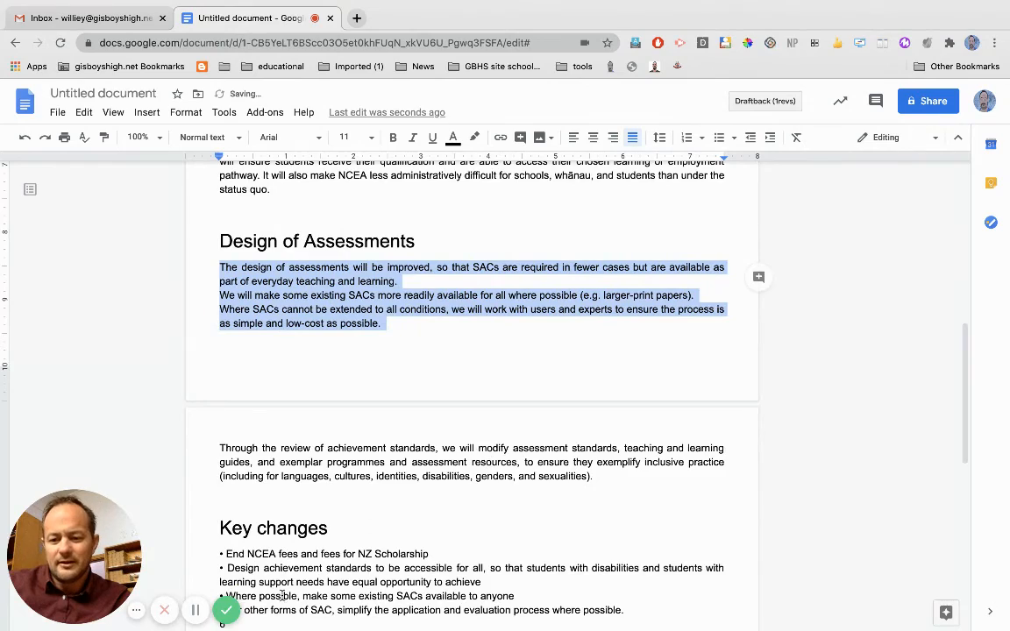